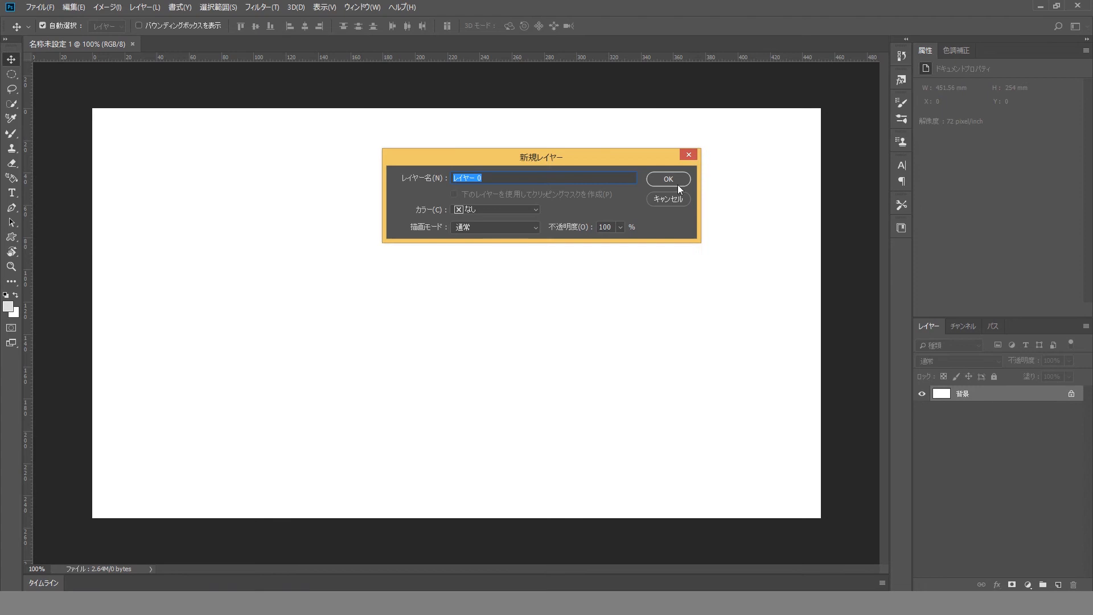
Convert the background into a regular layer with the default settings and duplicate it.
left_click(676, 181)
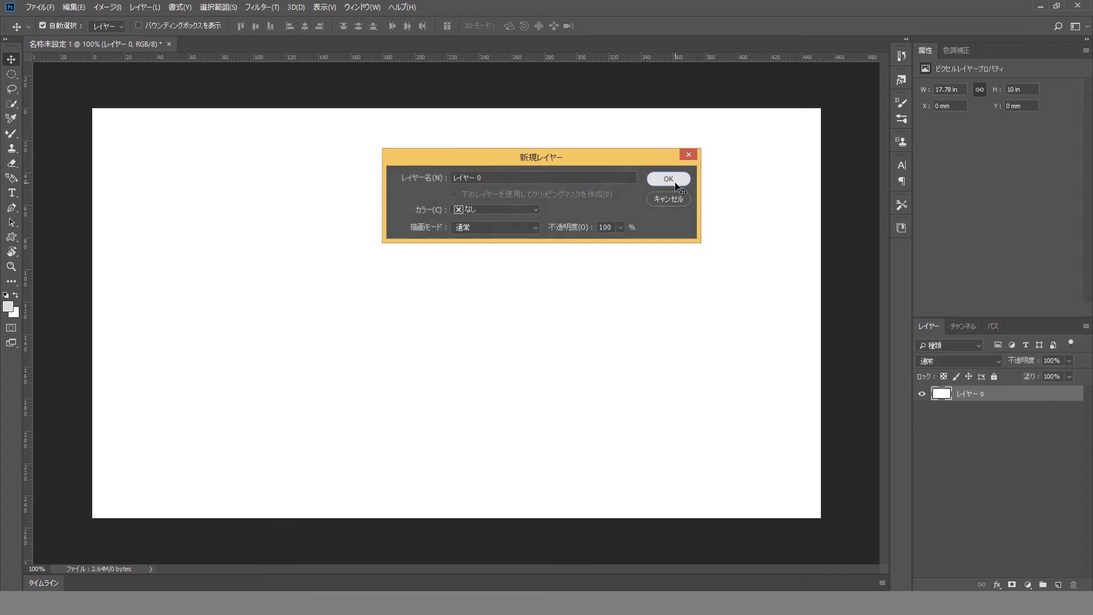
right_click(1020, 394)
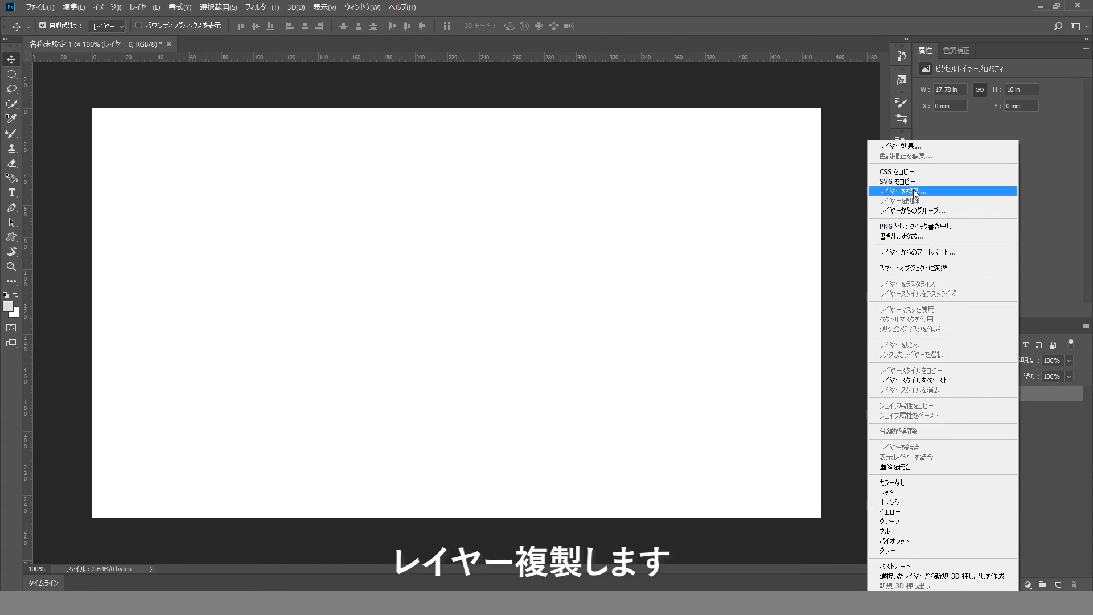
left_click(917, 191)
left_click(651, 167)
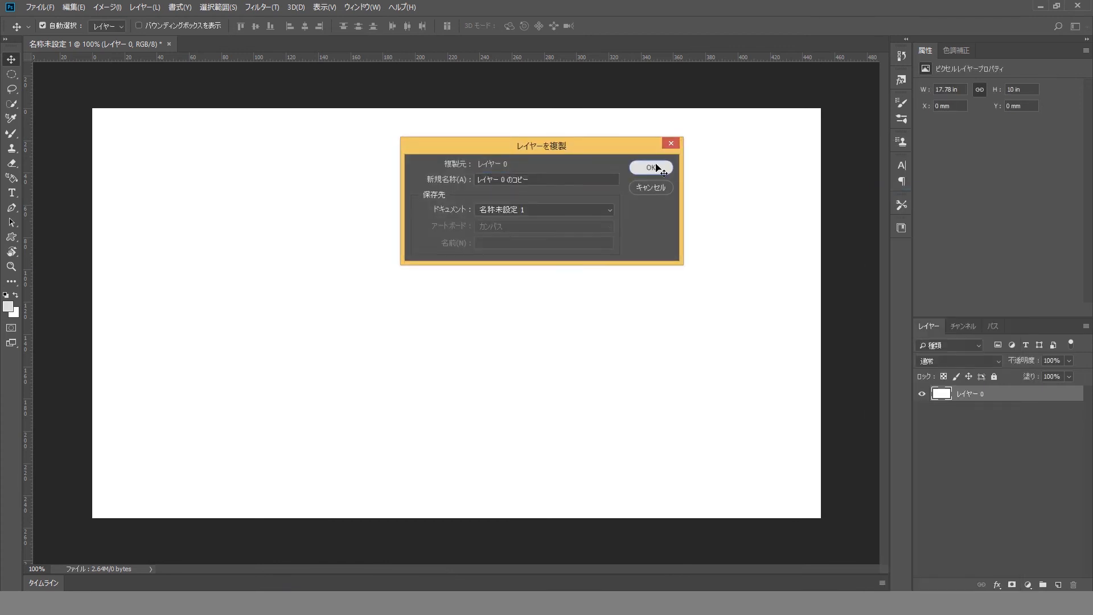
Distort the duplicated layer into a trapezoid, narrowing its top edge to about 54 mm and its bottom edge to about 398 mm.
left_click(73, 7)
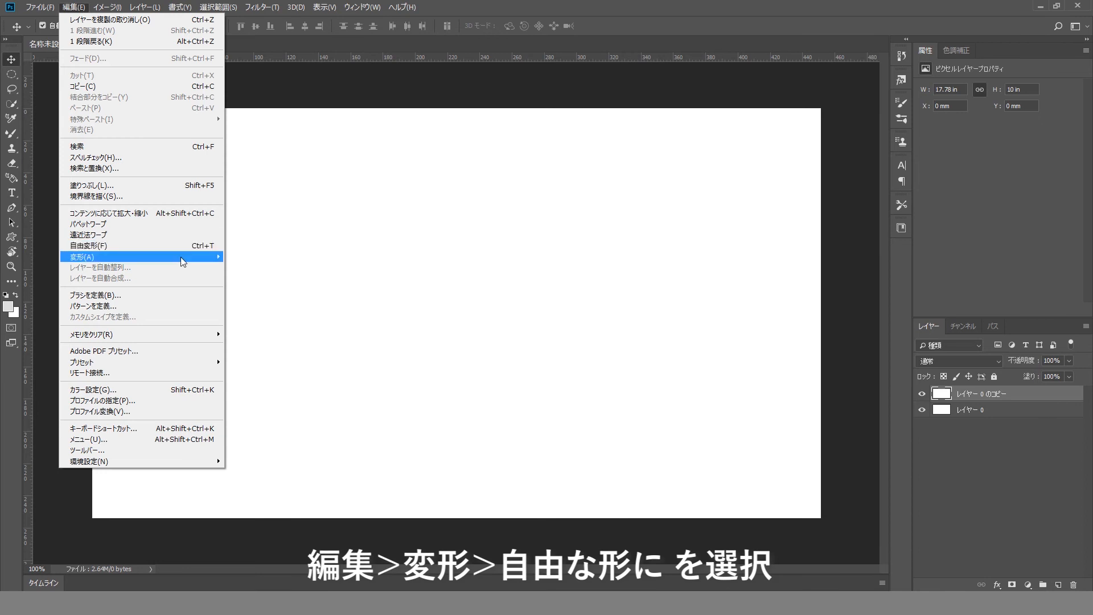
mouse_move(180, 257)
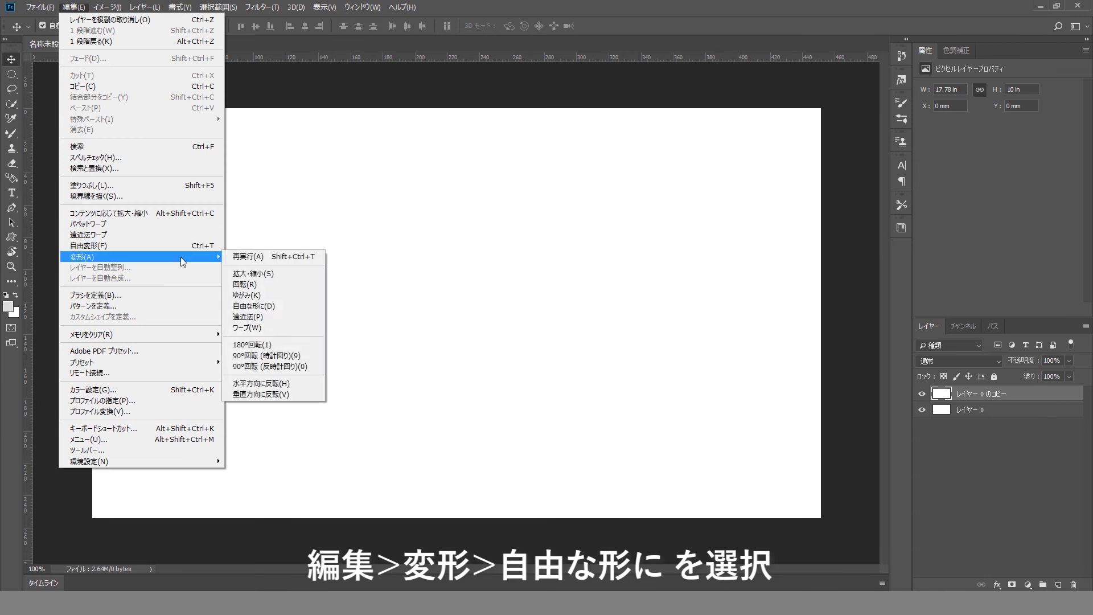
left_click(283, 306)
left_click_drag(822, 111, 180, 109)
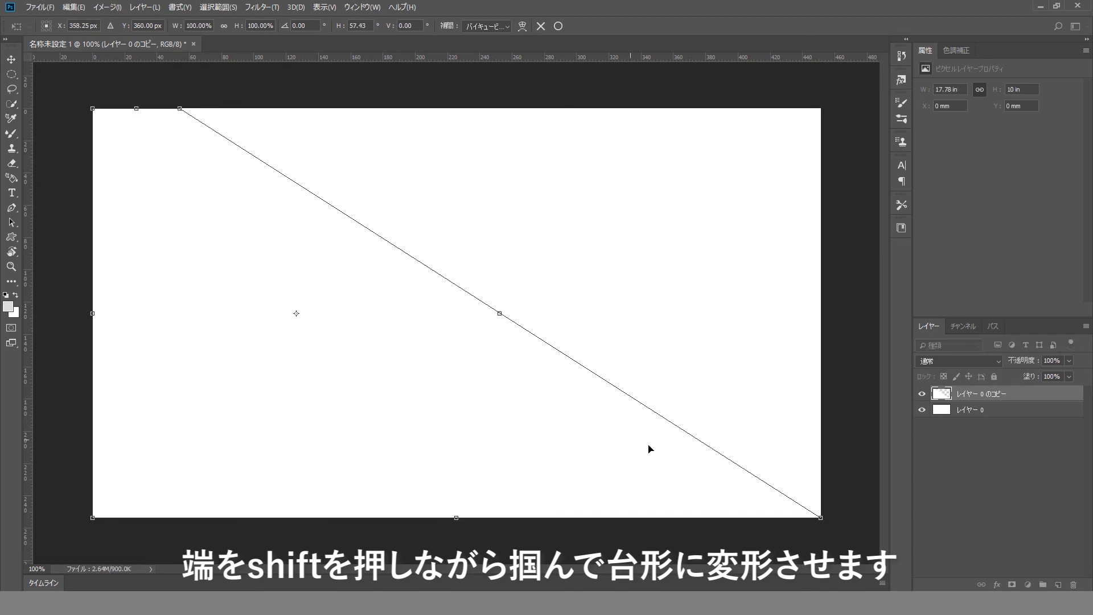
left_click_drag(821, 519, 734, 527)
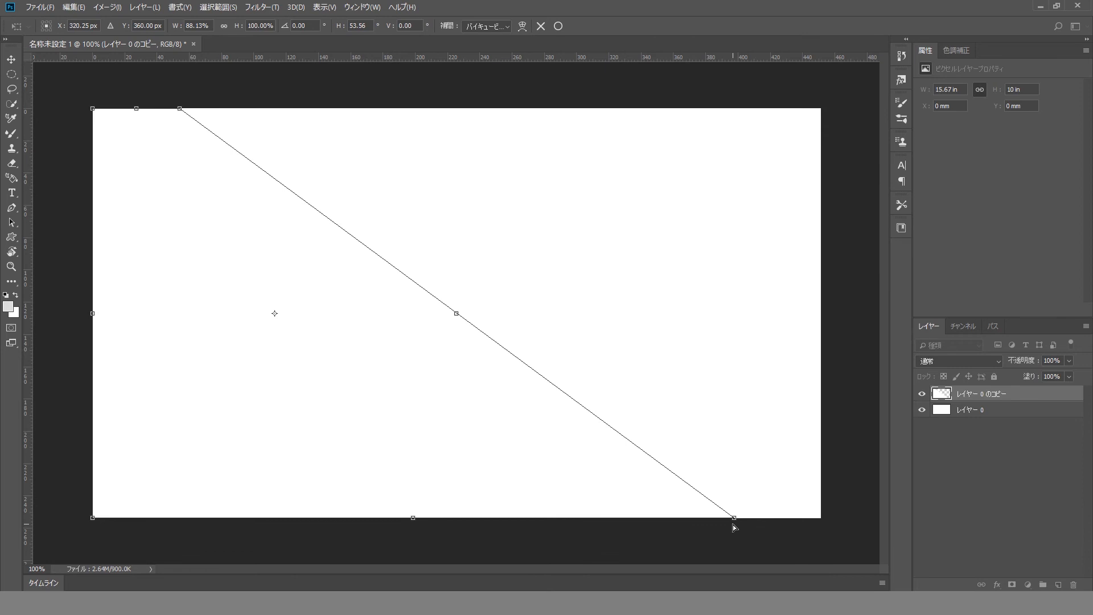
left_click(558, 26)
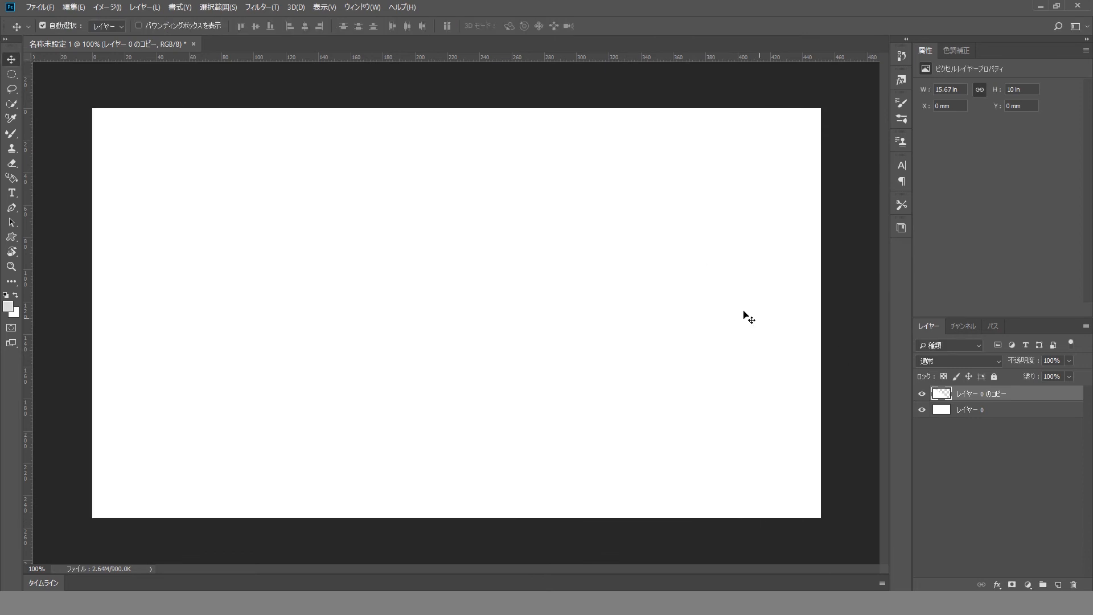
Add a drop shadow to the trapezoid layer with 12 px distance, 15% spread and 57 px size.
double_click(1052, 398)
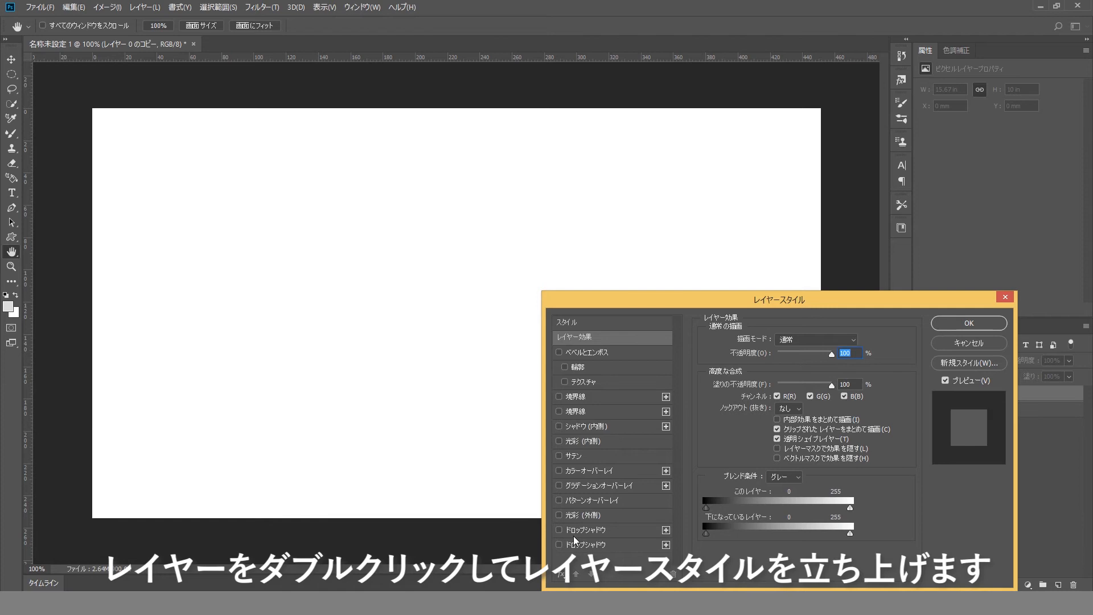
left_click_drag(607, 304, 648, 143)
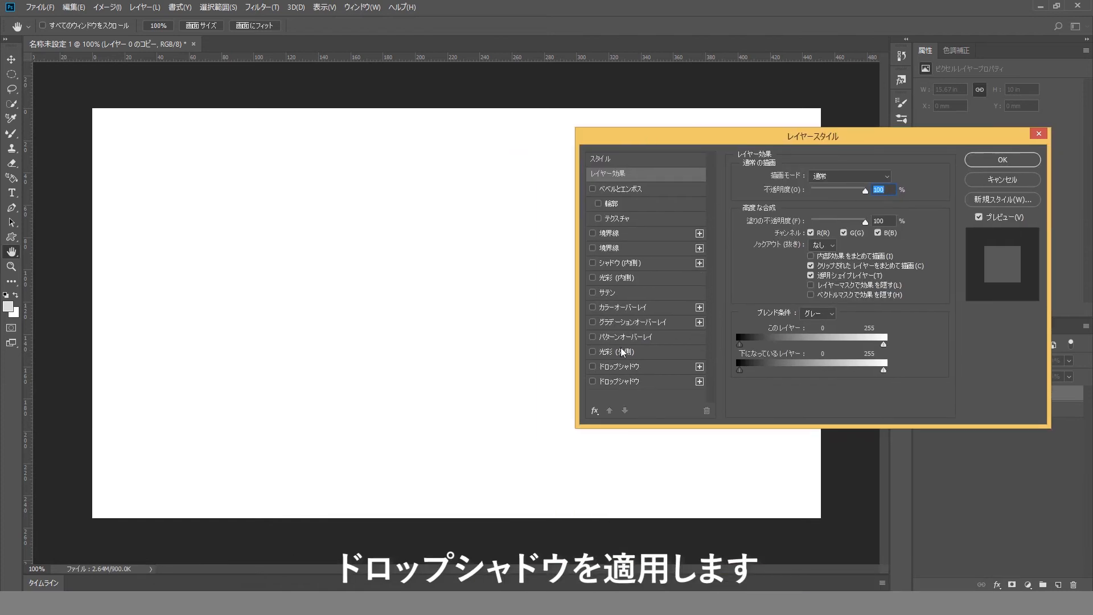
left_click(593, 367)
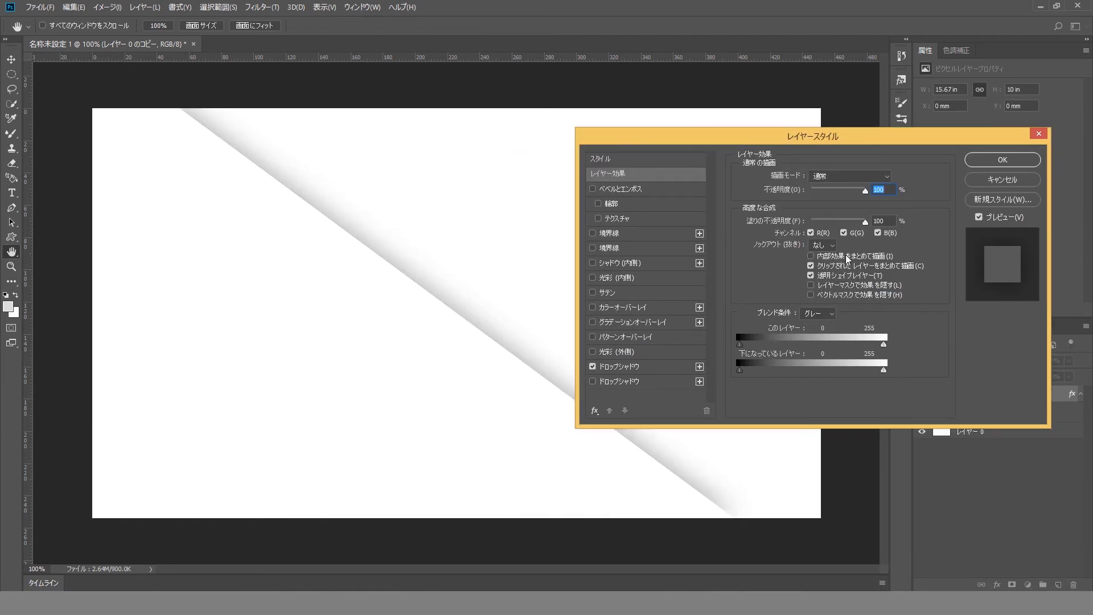
left_click(619, 366)
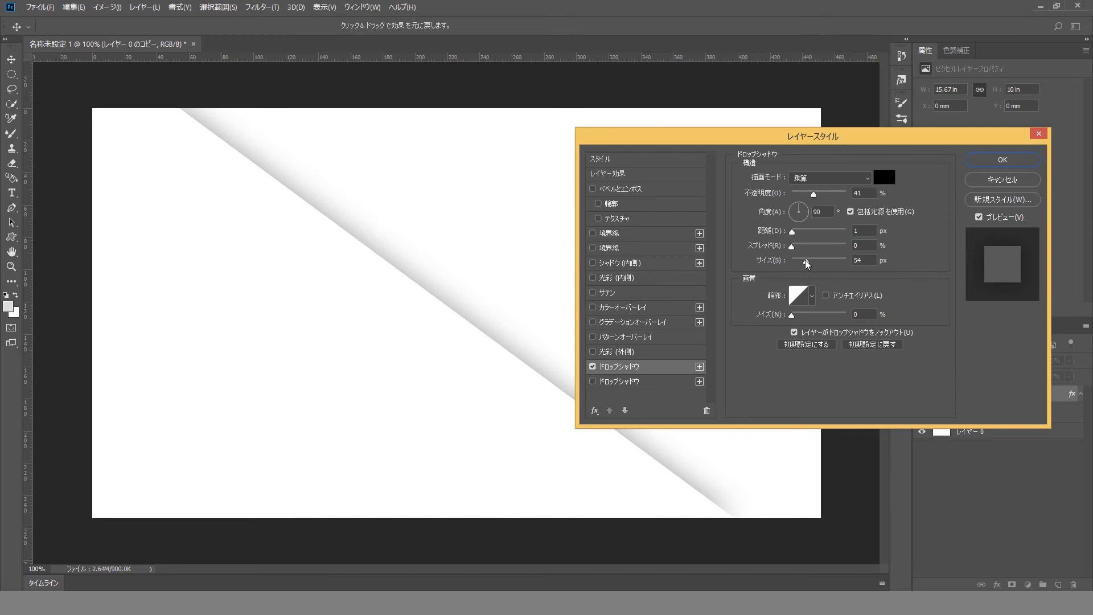
mouse_move(809, 260)
left_mouse_down()
mouse_move(819, 261)
mouse_move(802, 263)
mouse_move(797, 232)
mouse_move(809, 264)
left_mouse_up()
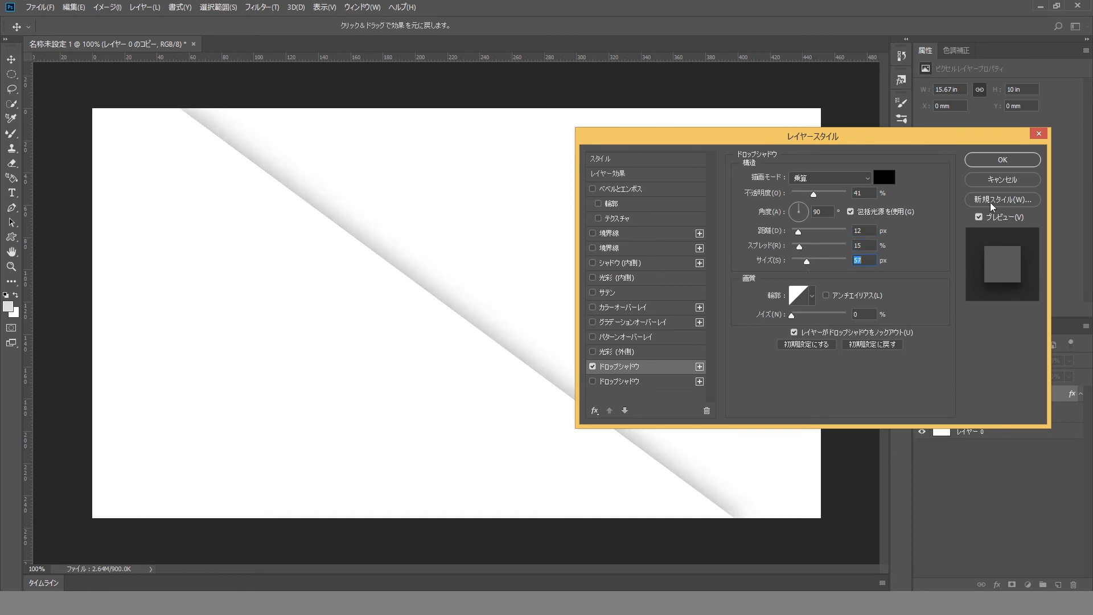
left_click(998, 162)
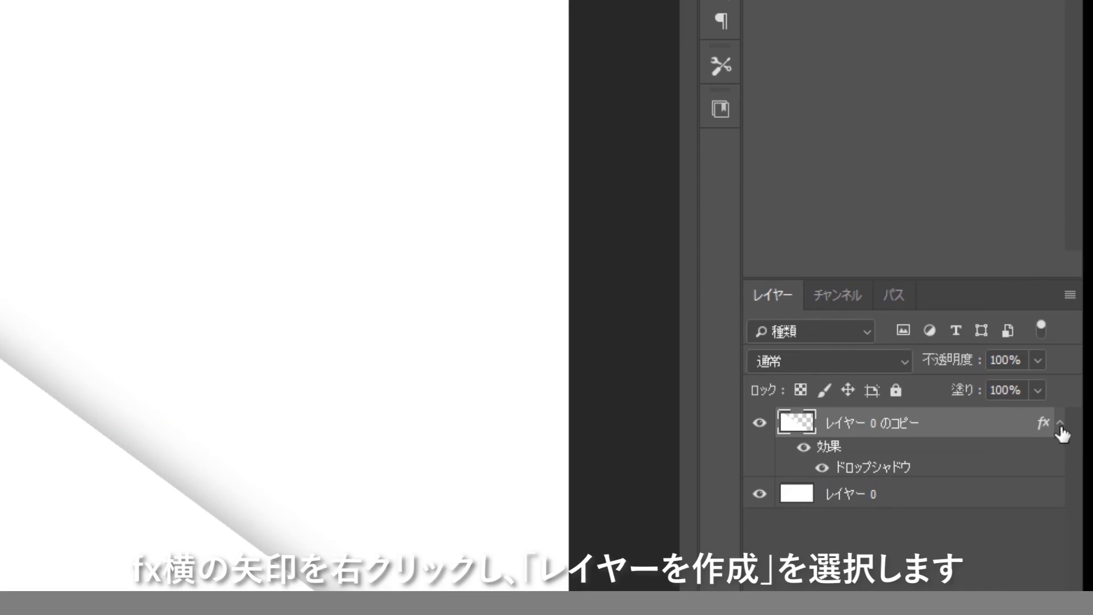
Separate the trapezoid layer's drop shadow effect into its own layer.
left_click(1080, 394)
right_click(1081, 395)
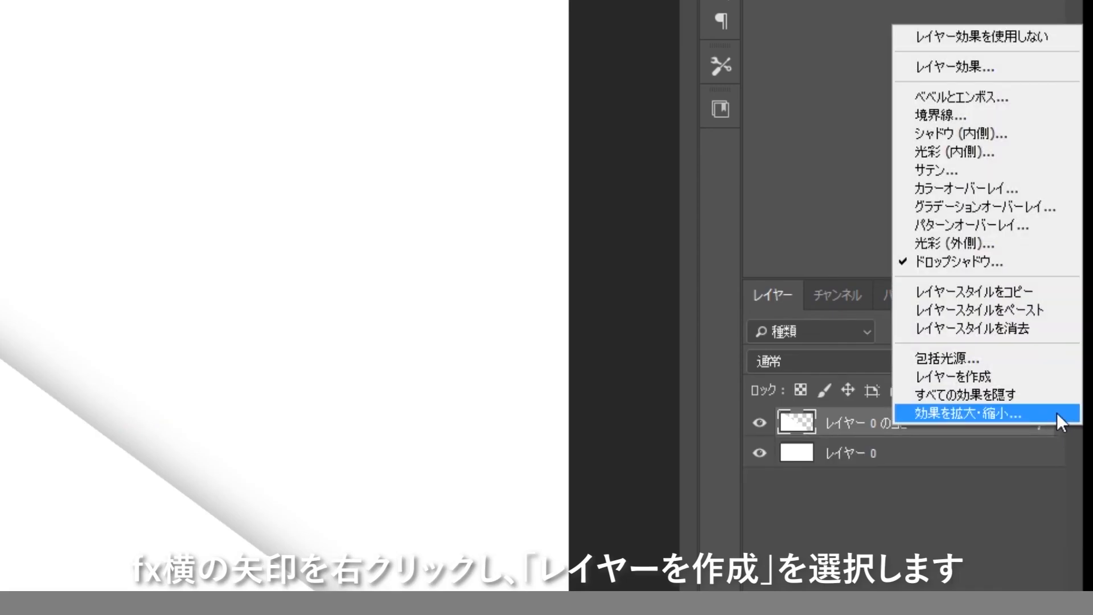
left_click(1044, 376)
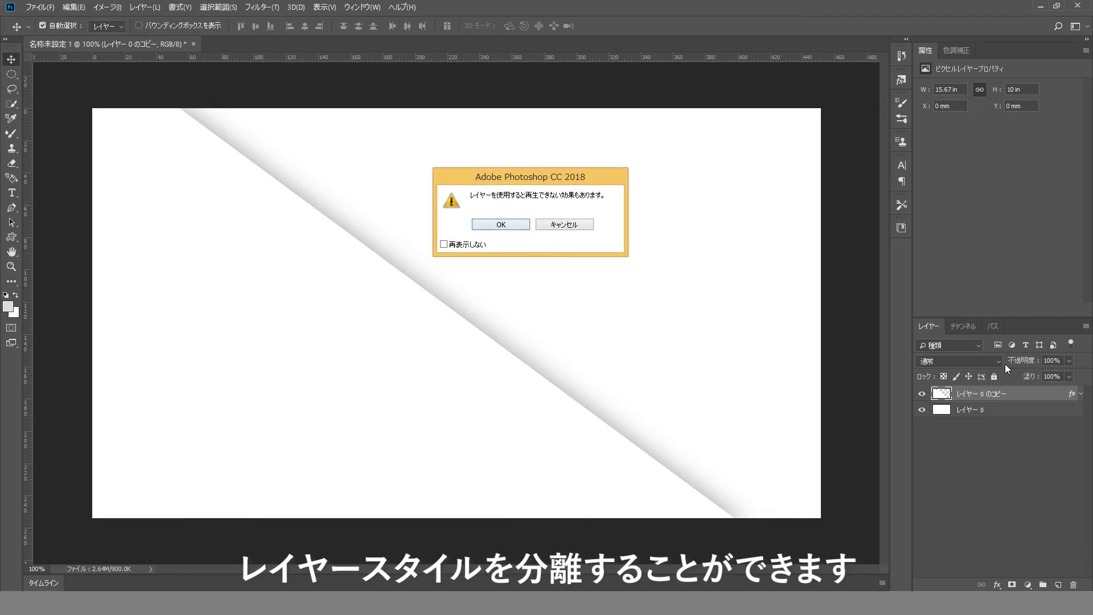
left_click(497, 227)
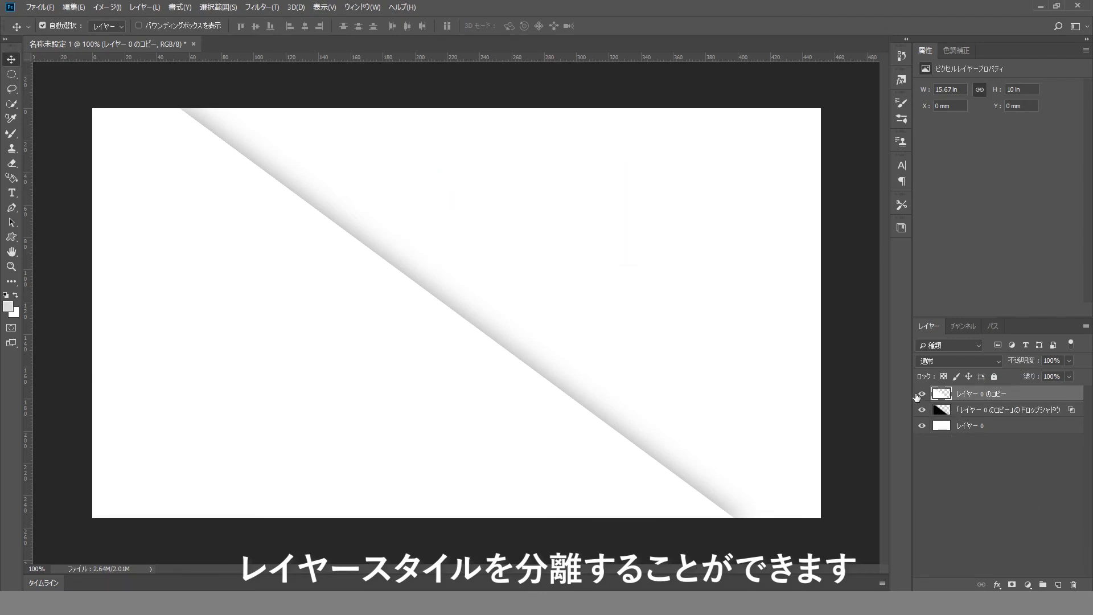
Toggle the separated drop shadow layer off and on to check it, and reselect the trapezoid layer.
left_click(922, 410)
left_click(923, 411)
left_click(923, 410)
left_click(924, 410)
left_click(1025, 412)
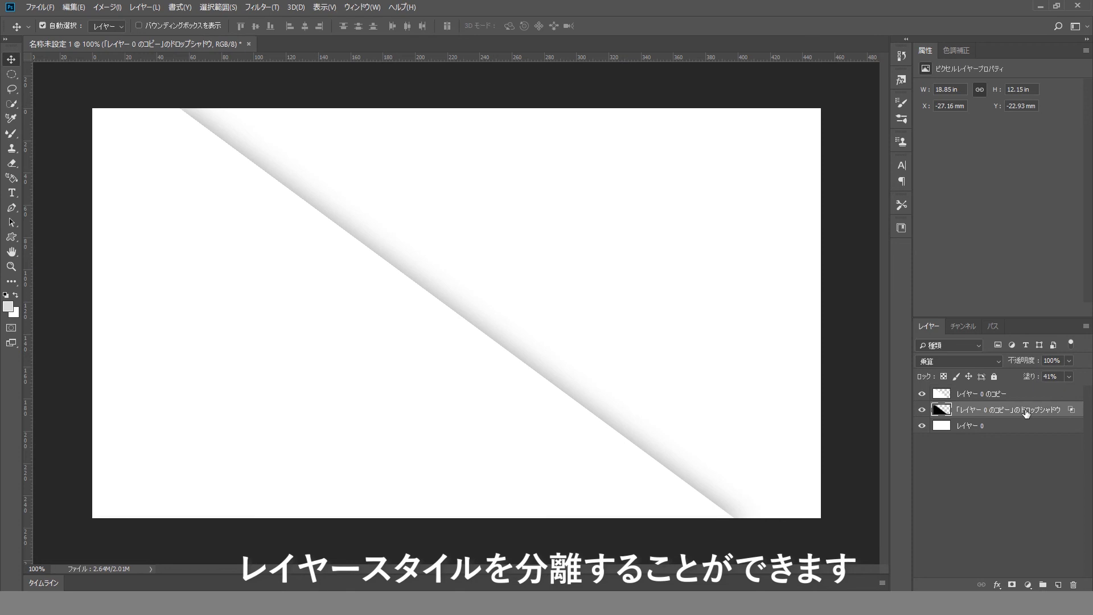
left_click(294, 320)
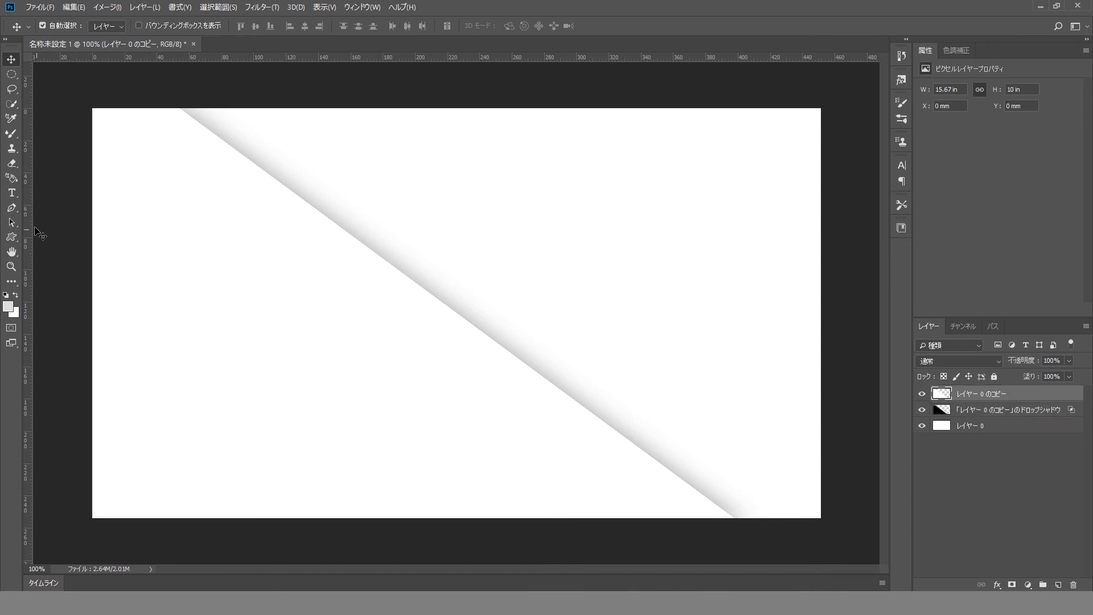
Reset the foreground and background colours to default and add a black text "N" near the canvas centre.
left_click(5, 295)
left_click(12, 192)
left_click(358, 365)
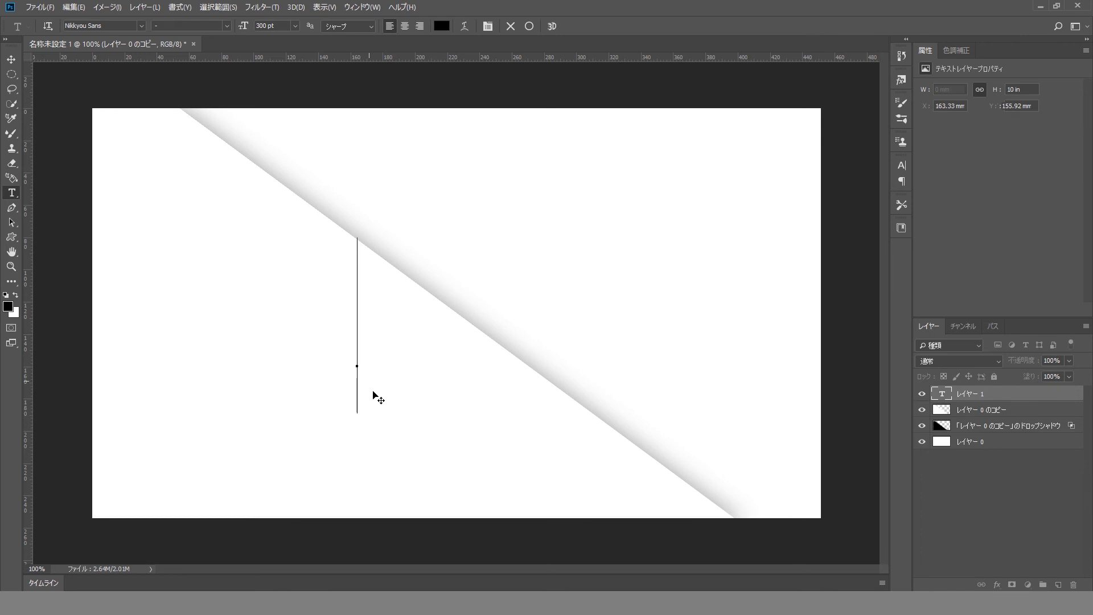
type("N")
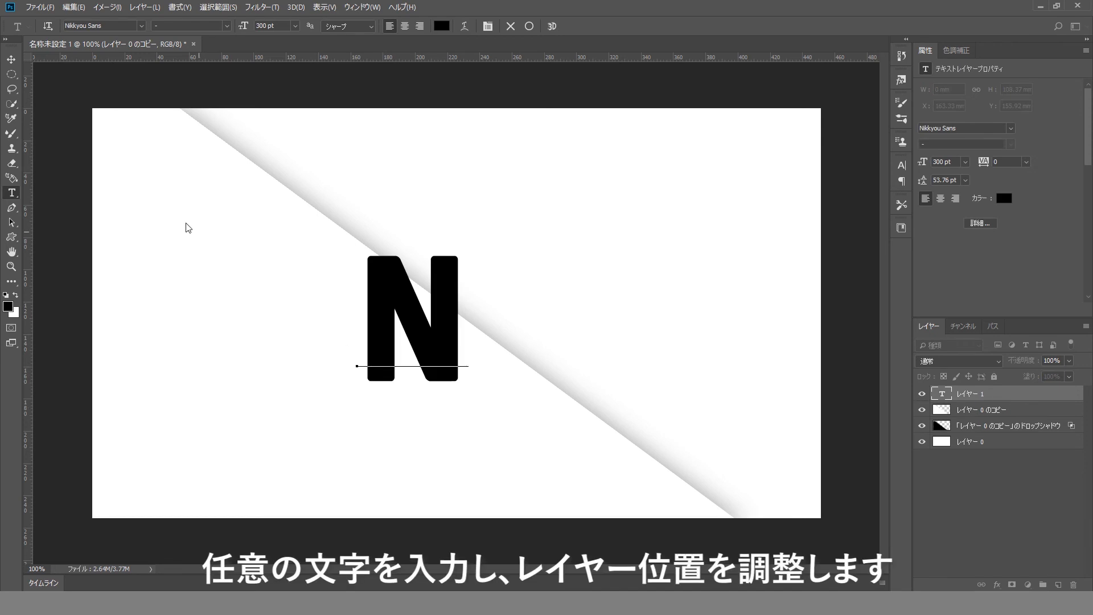
Set the font size of the letter N to 400 pt.
left_click_drag(441, 301, 353, 305)
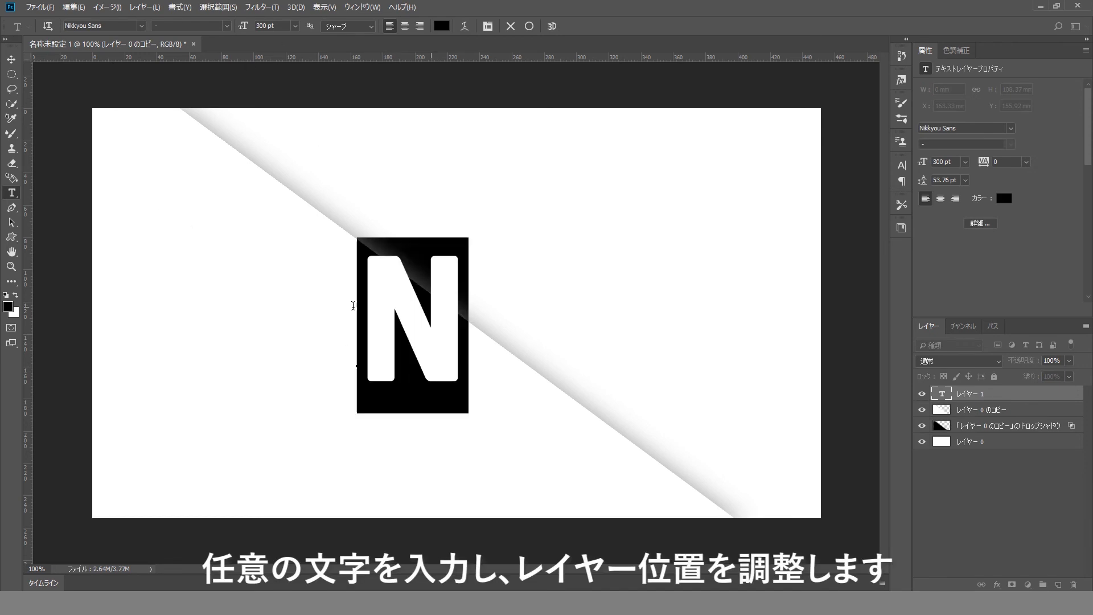
left_click_drag(278, 26, 227, 35)
type("400")
key("Return")
left_click(11, 59)
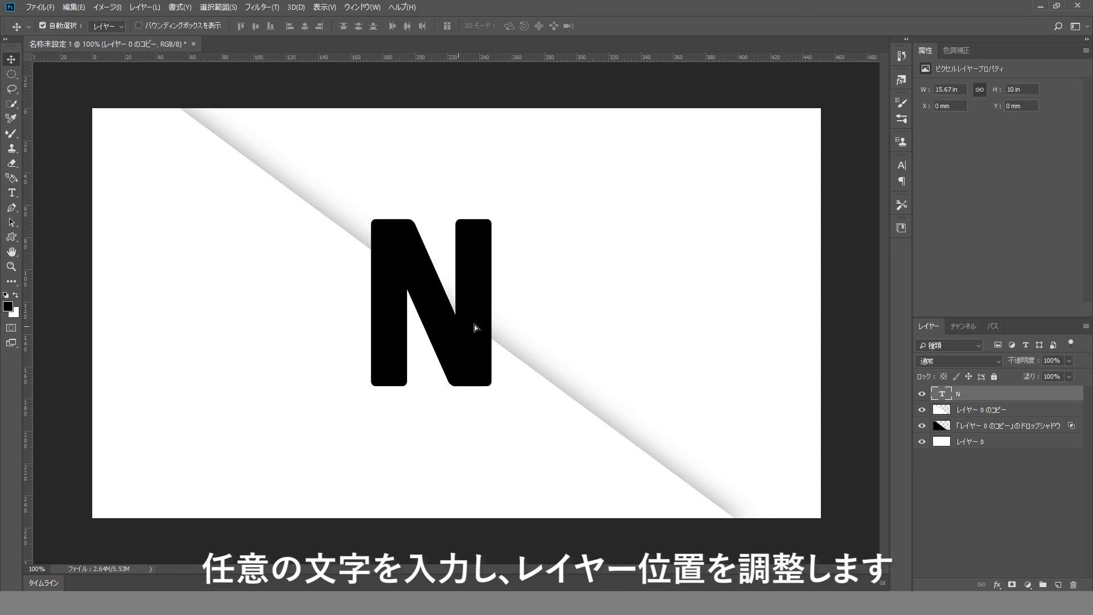
Centre the letter N horizontally on the canvas and move its layer directly beneath the drop shadow layer.
left_click_drag(457, 326, 483, 327)
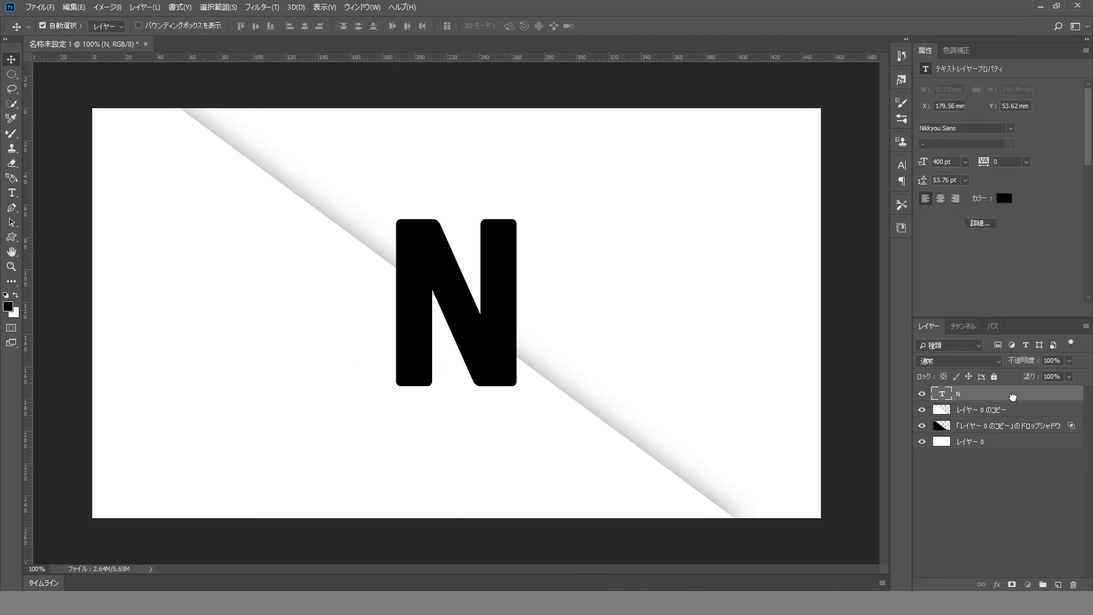
left_click_drag(1012, 394, 1020, 431)
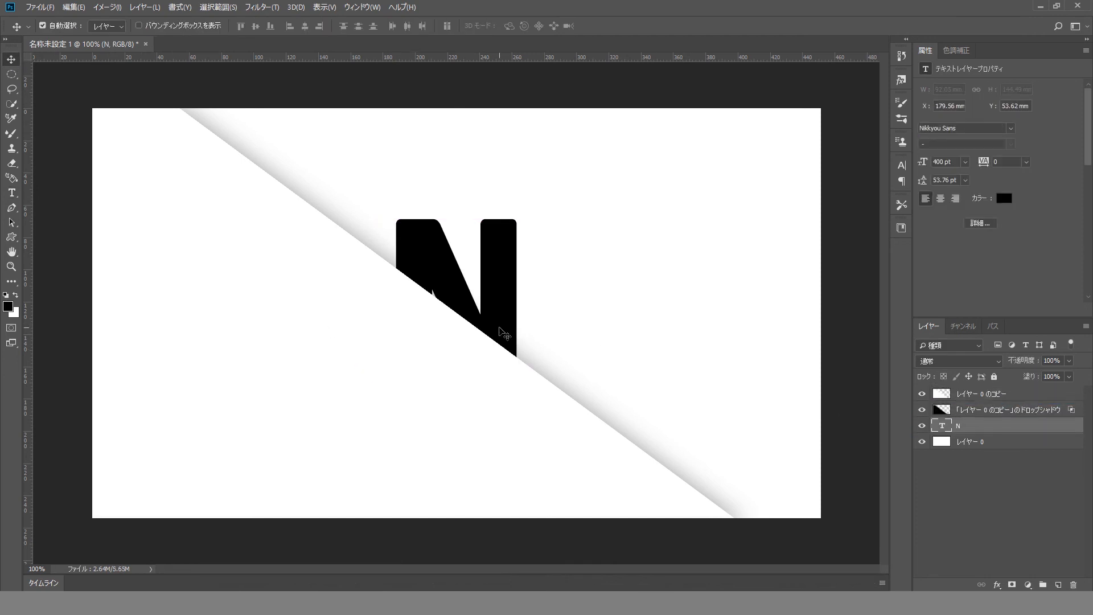
mouse_move(500, 328)
left_mouse_down()
mouse_move(502, 293)
mouse_move(525, 295)
mouse_move(515, 288)
left_mouse_up()
key("ctrl+z")
Erase the upper and lower ends of the diagonal shadow on the drop shadow layer with the soft 400 px Eraser.
left_click(960, 426)
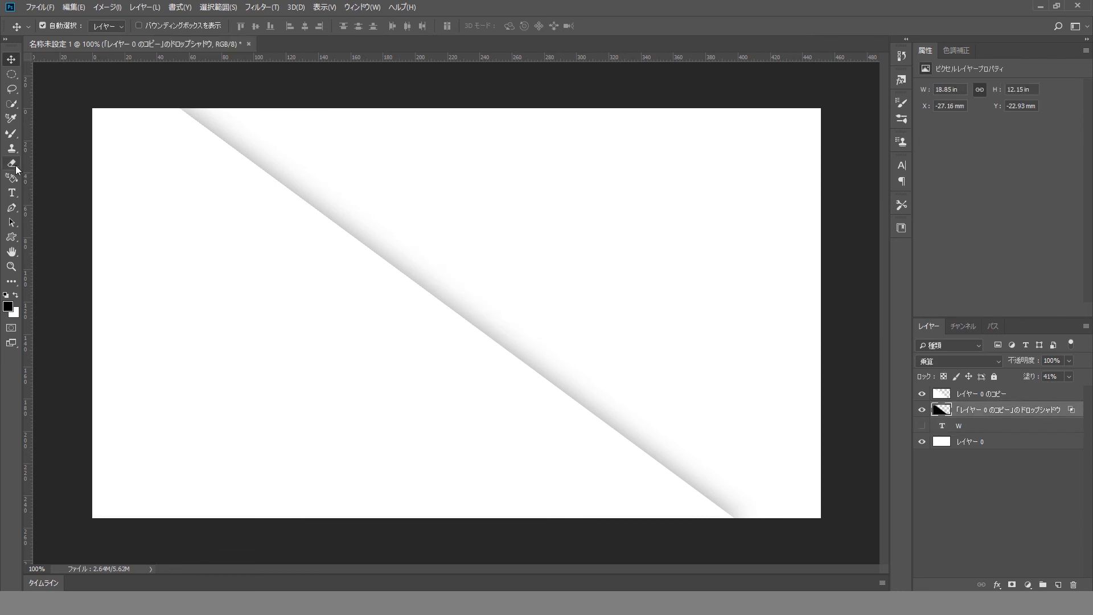
left_click(12, 164)
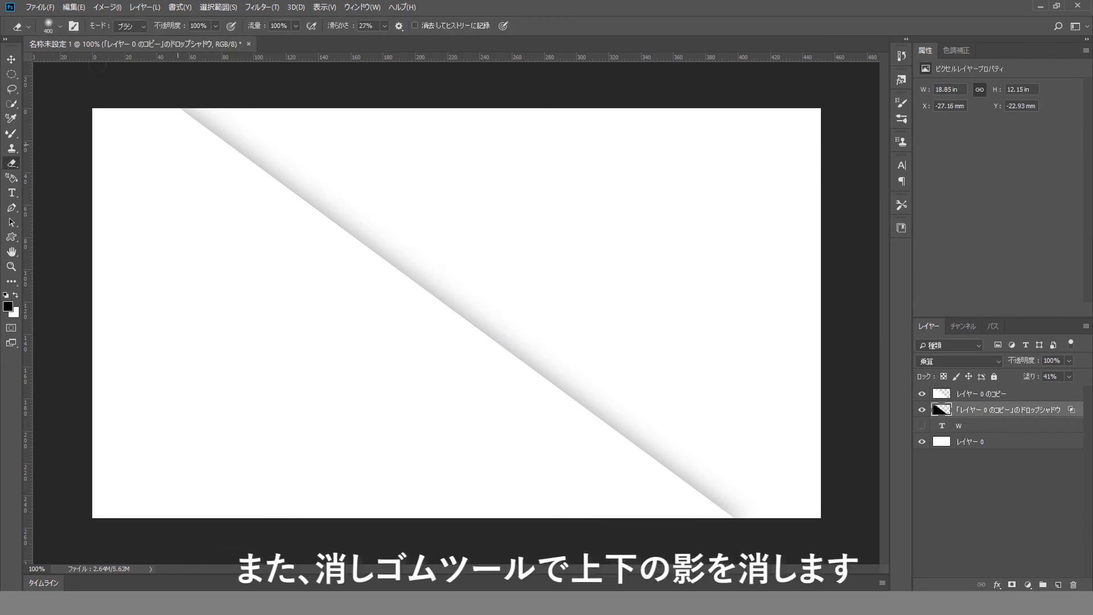
left_click(177, 146)
left_click(195, 155)
left_click(234, 182)
left_click(280, 213)
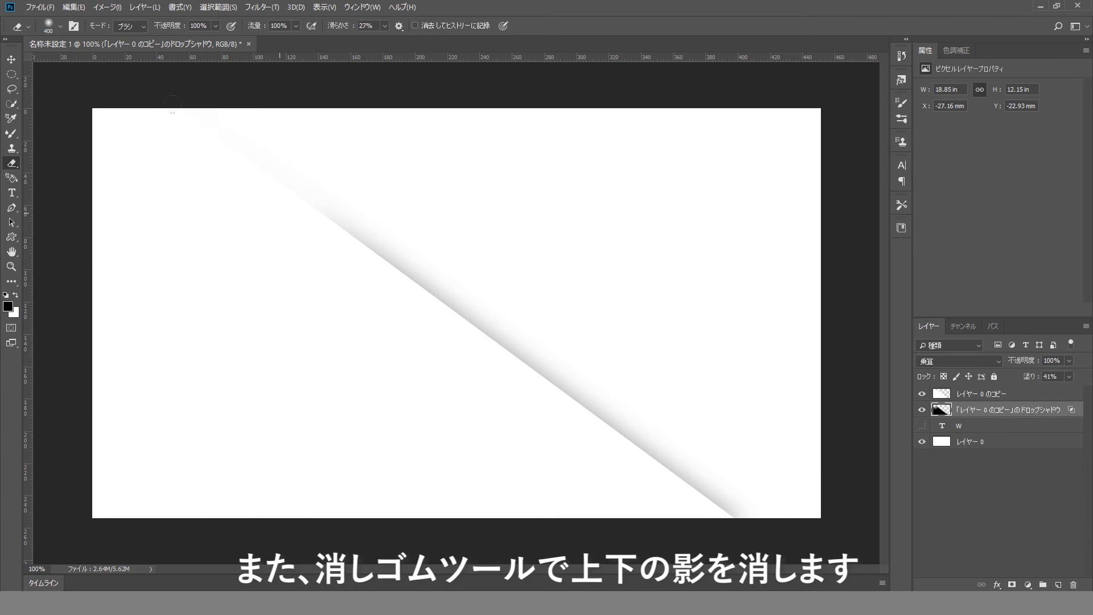
left_click(655, 390)
left_click(631, 383)
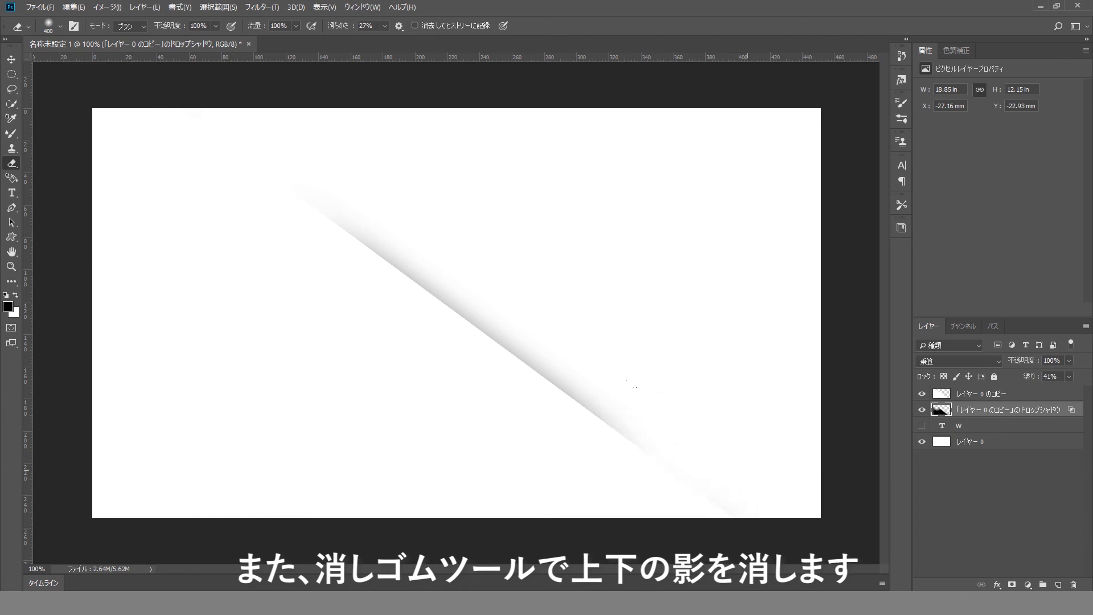
left_click(571, 368)
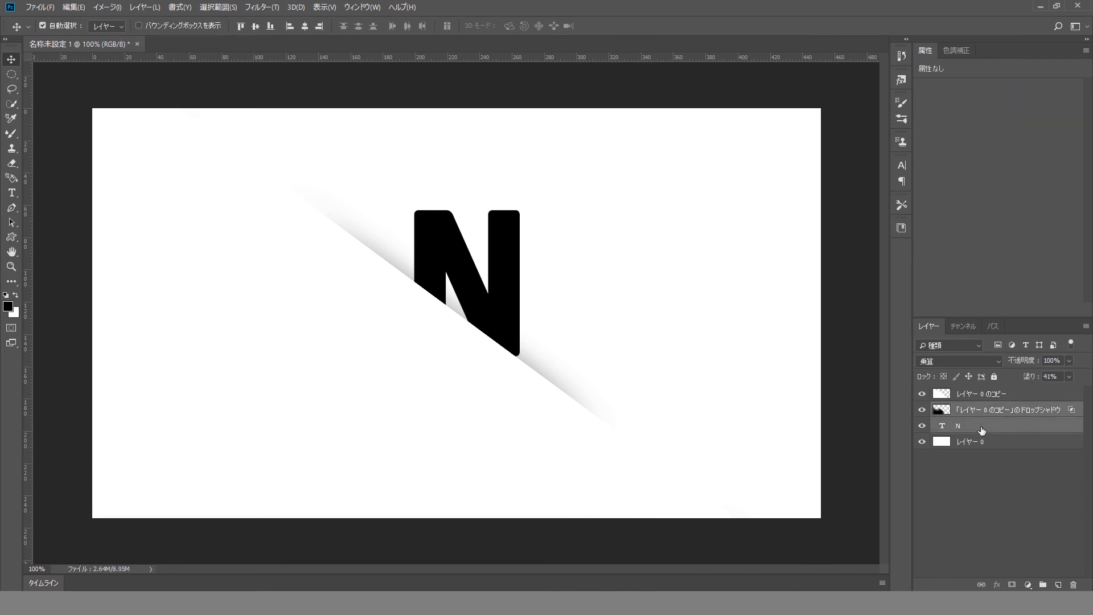
Nudge the N text and drop shadow layers together left and back right, leaving the letter slightly further left.
key("shift+Left")
key("shift+Left")
key("shift+Left")
key("shift+Left")
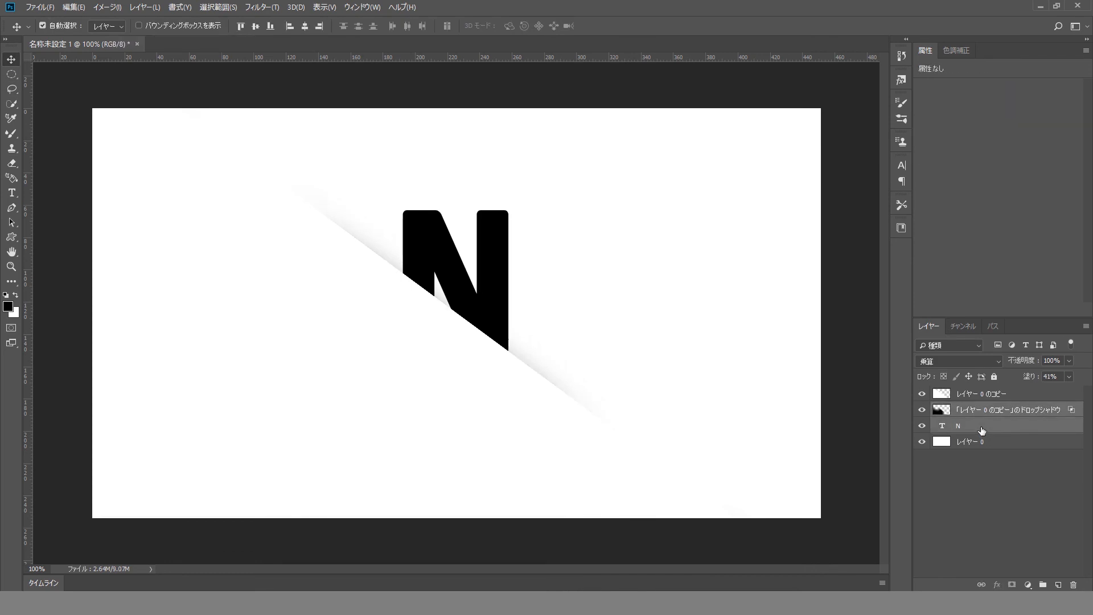
key("shift+Right")
key("shift+Right")
key("shift+Right")
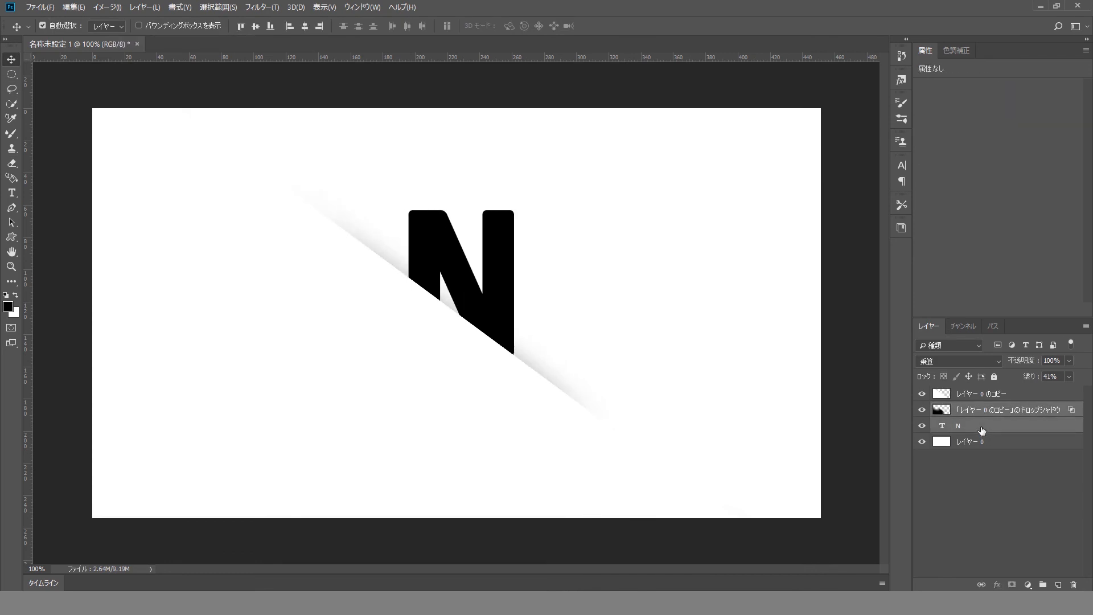
Select the trapezoid and drop shadow layers and nudge them together horizontally to an X position of -30.69 mm.
left_click(997, 398)
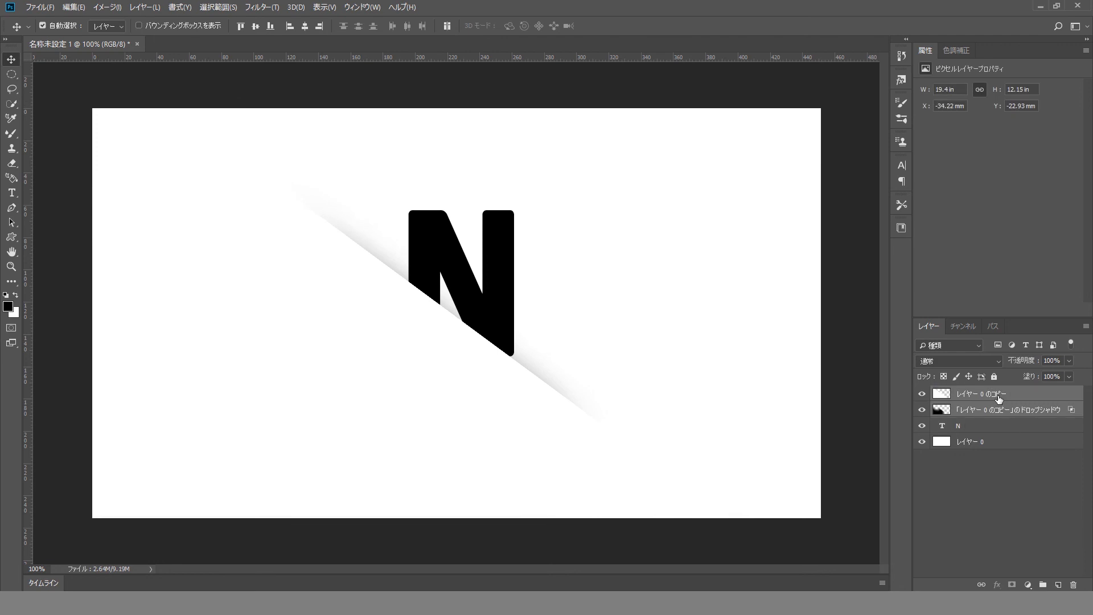
key("shift+Left")
key("shift+Left")
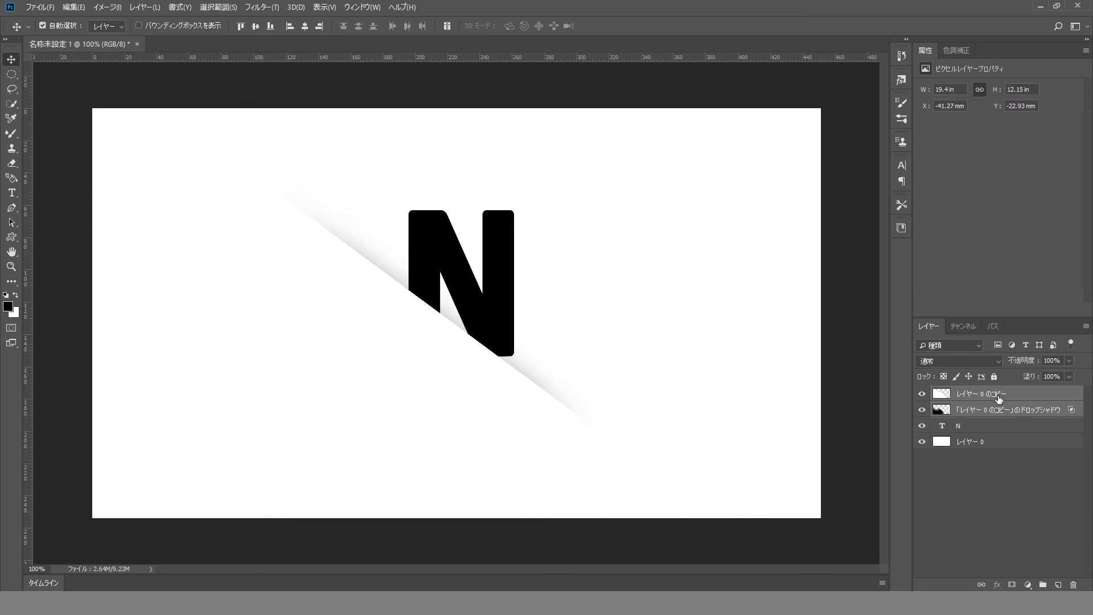
key("shift+Right")
key("shift+Right")
key("shift+Right")
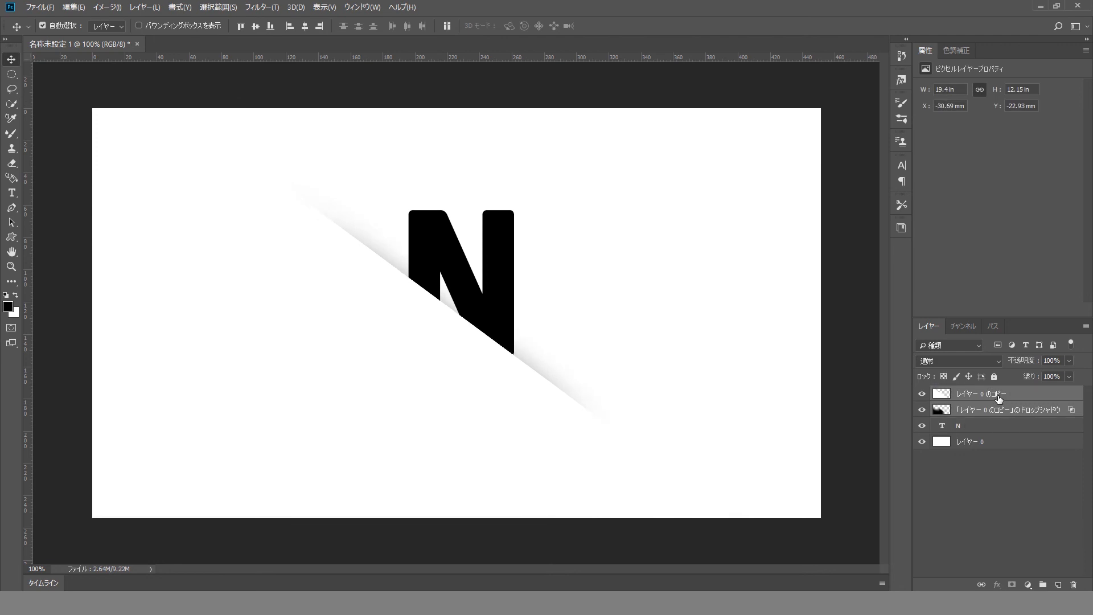
Add a 35 pt Nikkyou Sans text layer reading TEXT and move it to the top of the layer stack.
left_click(505, 525)
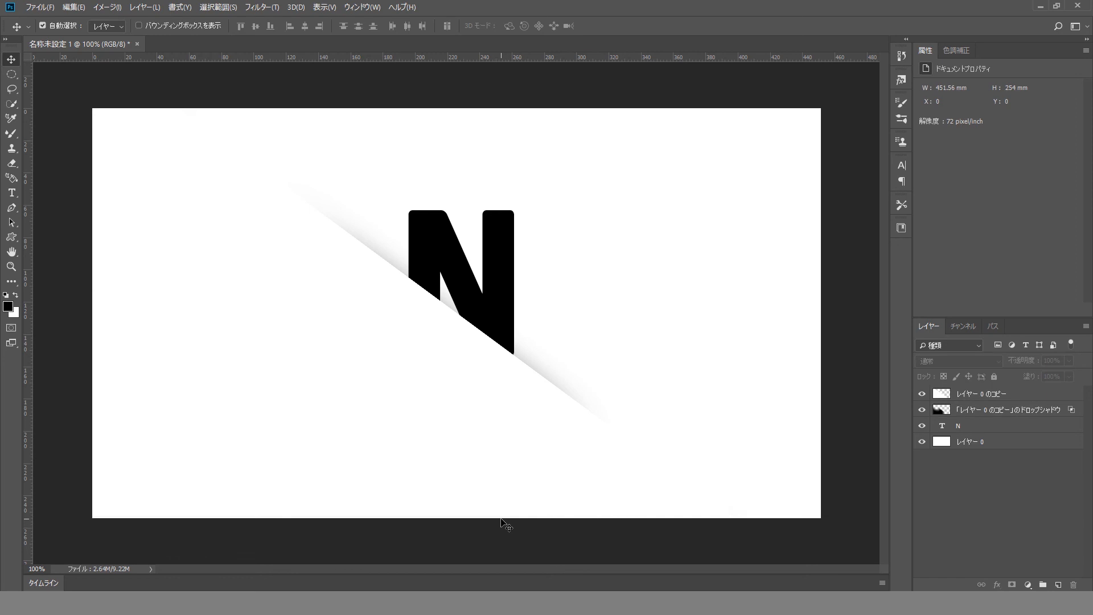
left_click(980, 450)
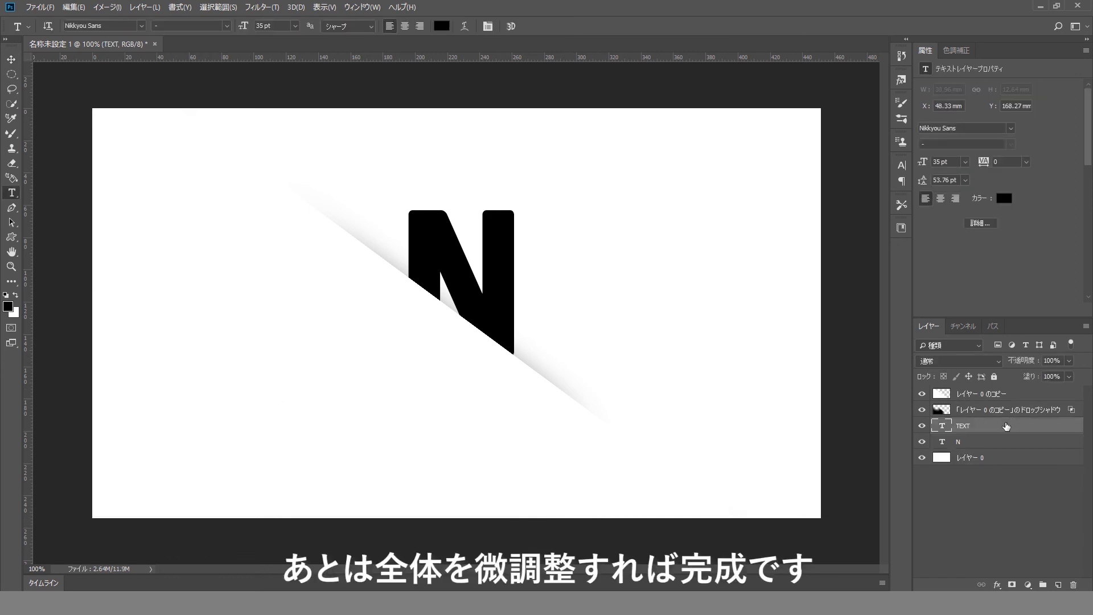
left_click_drag(1008, 421, 1011, 387)
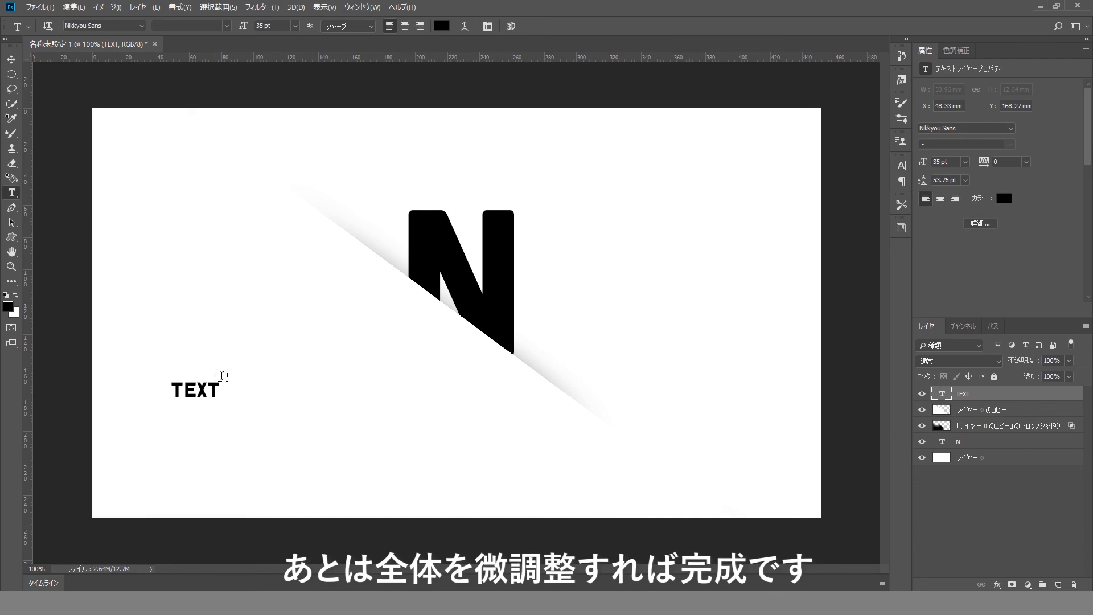
Extend the TEXT caption so that it reads TEXT EFFECT.
left_click(218, 390)
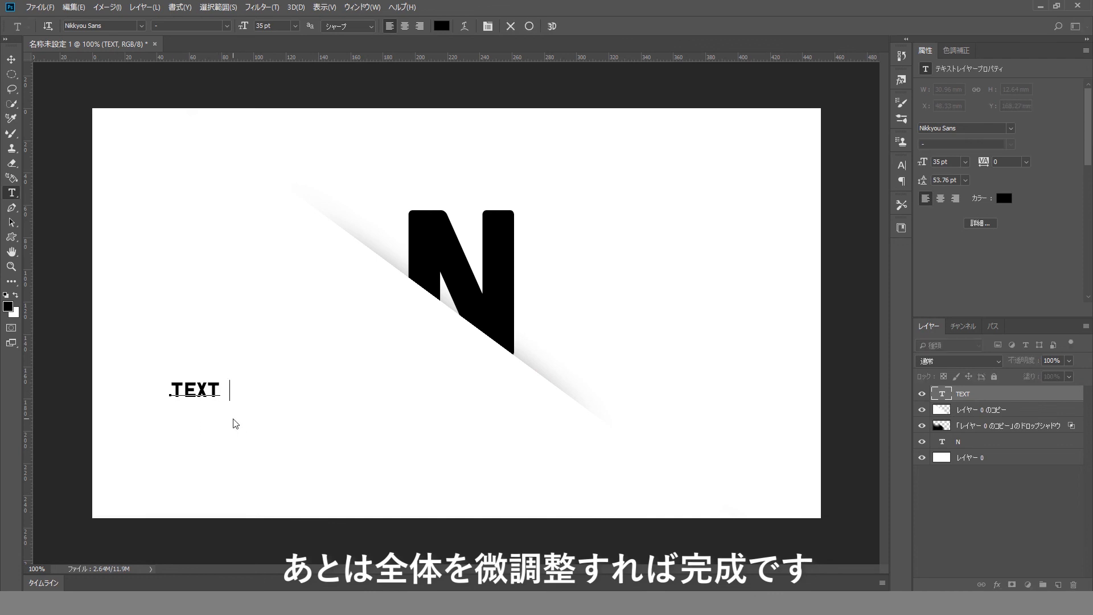
type("E")
type("F")
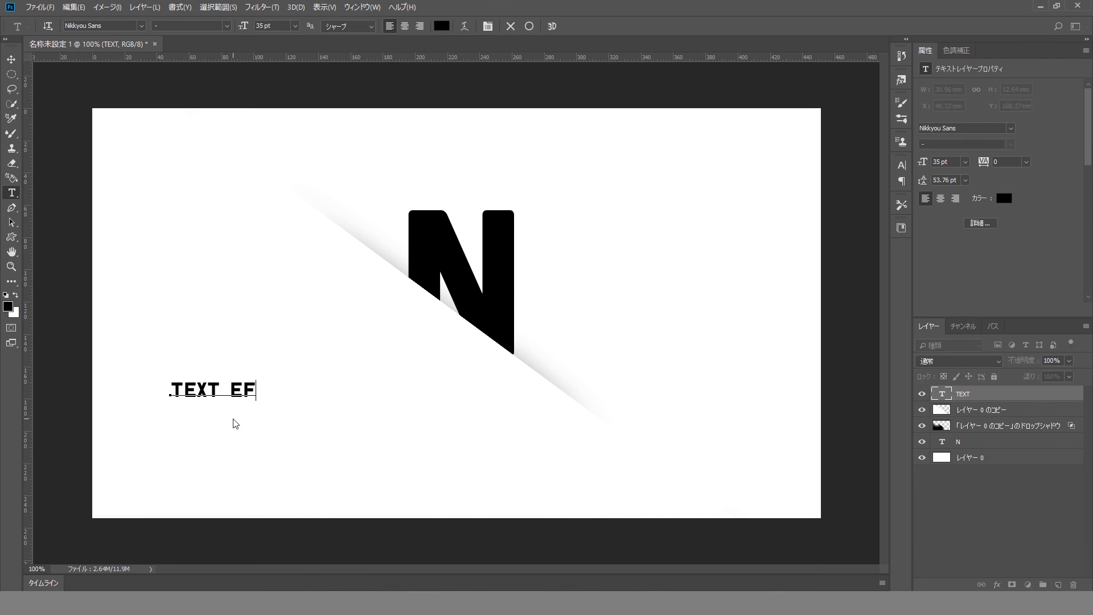
type("FECT")
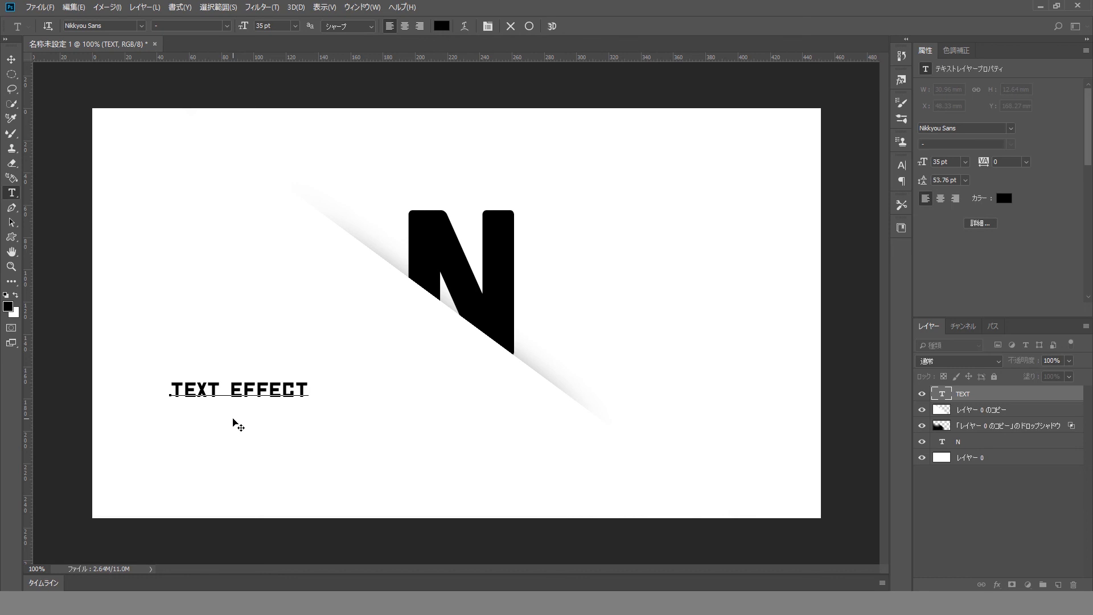
Move the TEXT EFFECT caption just beneath the letter N, at X 188.03 mm and Y 156.63 mm.
left_click(11, 59)
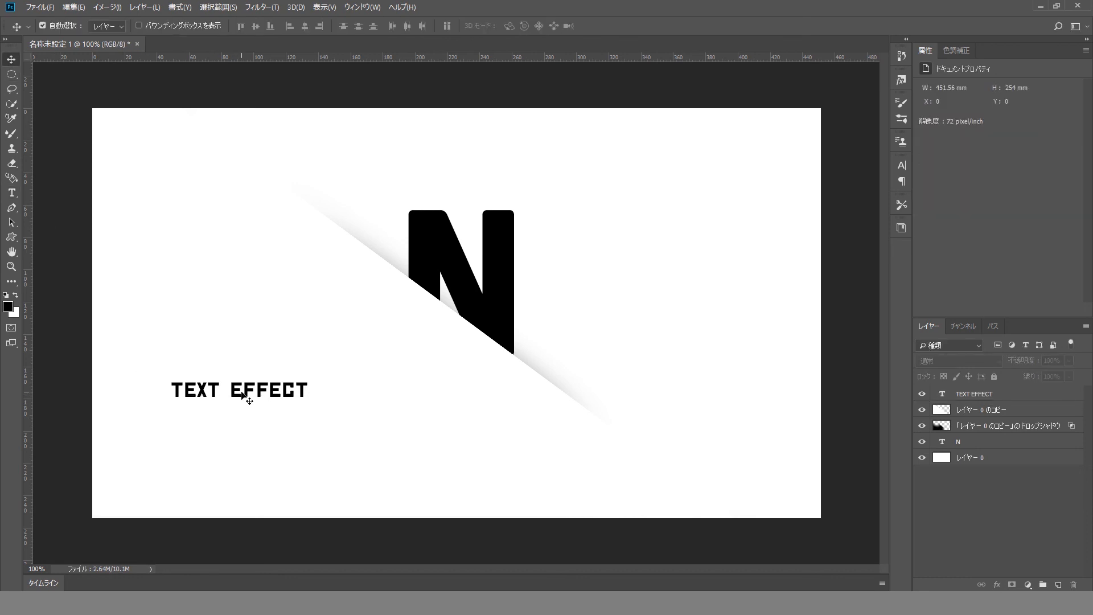
left_click_drag(243, 393, 466, 384)
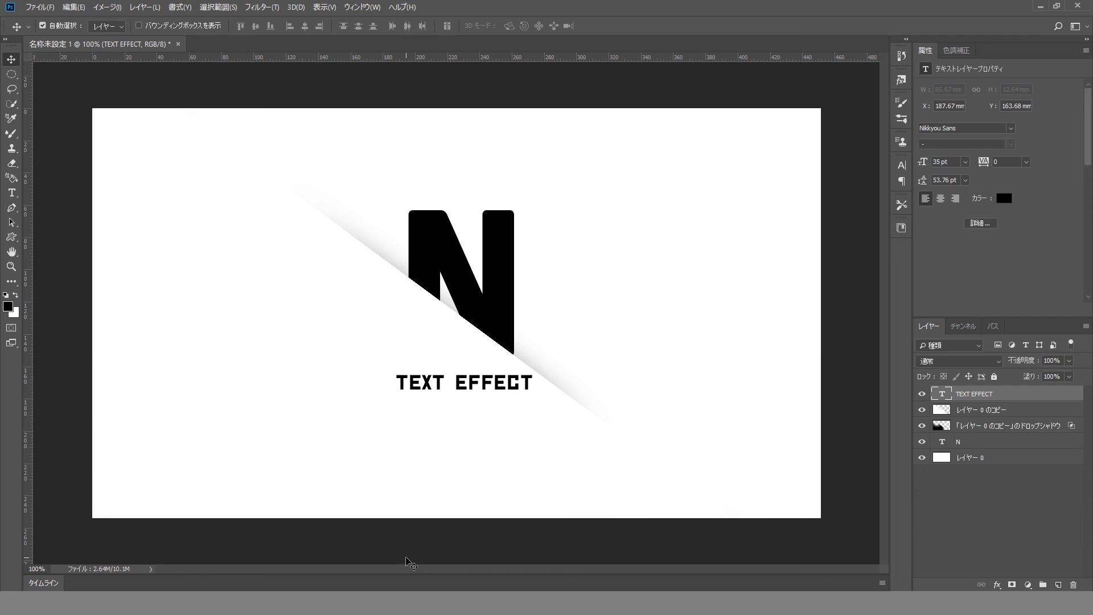
key("shift+Up")
key("shift+Up")
key("Right")
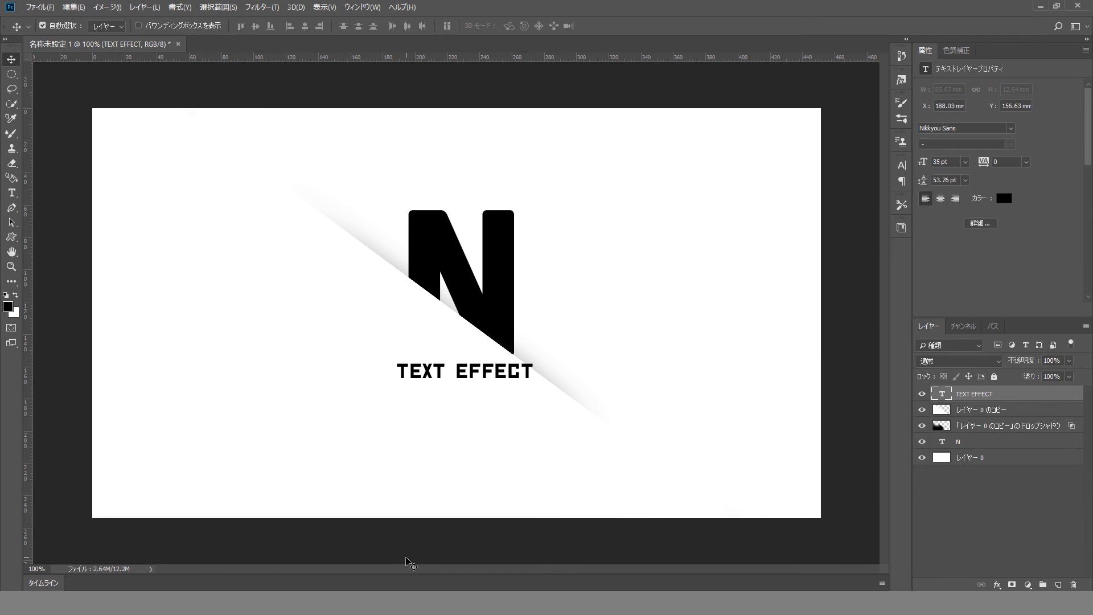
Try to nudge the trapezoid, drop shadow and N layers together to the left, leaving out the caption.
left_click(396, 427)
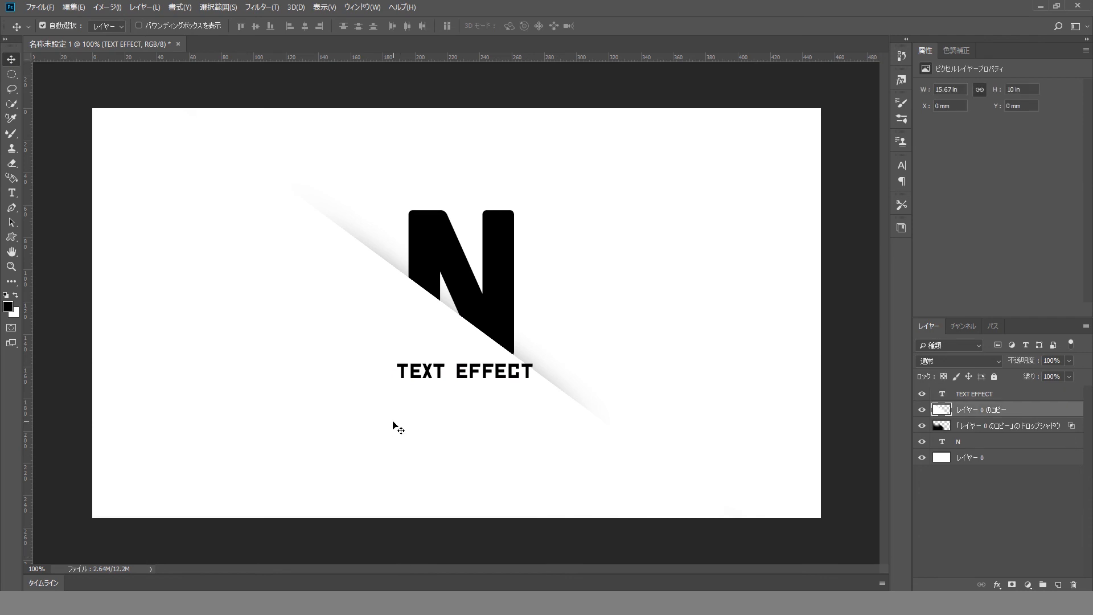
left_click(983, 397, "shift")
left_click(979, 442, "shift")
key("shift+Left")
key("shift+Left")
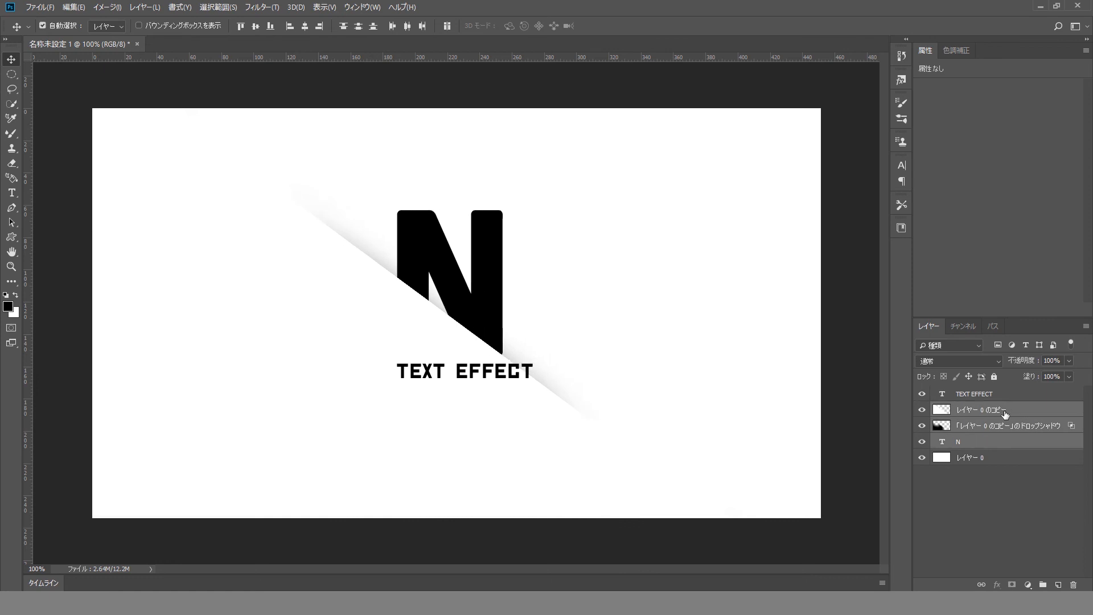
key("ctrl+z")
key("ctrl+z")
Nudge the caption and trapezoid layers slightly left, and shift all four layers above the background together left and slightly down.
left_click(1009, 397, "shift")
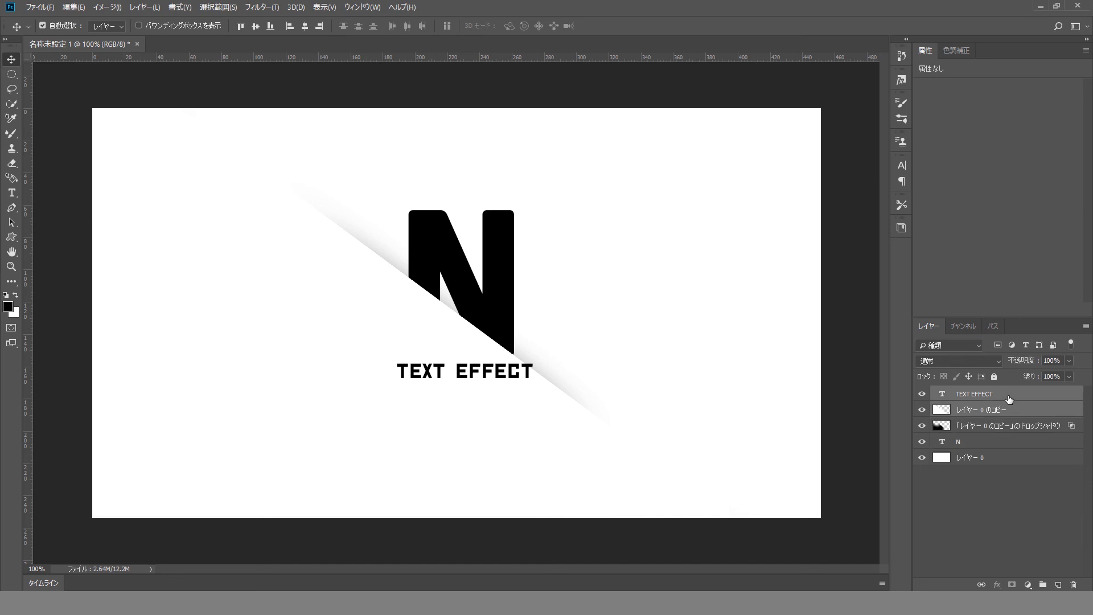
key("shift+Left")
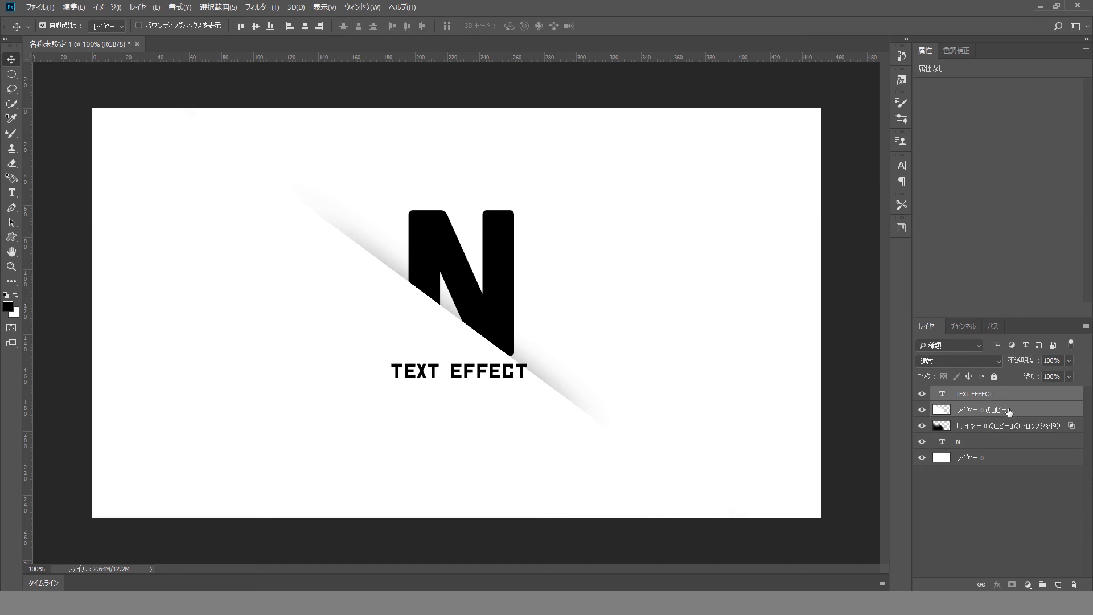
left_click(1009, 397)
left_click(1000, 443, "shift")
key("shift+Left")
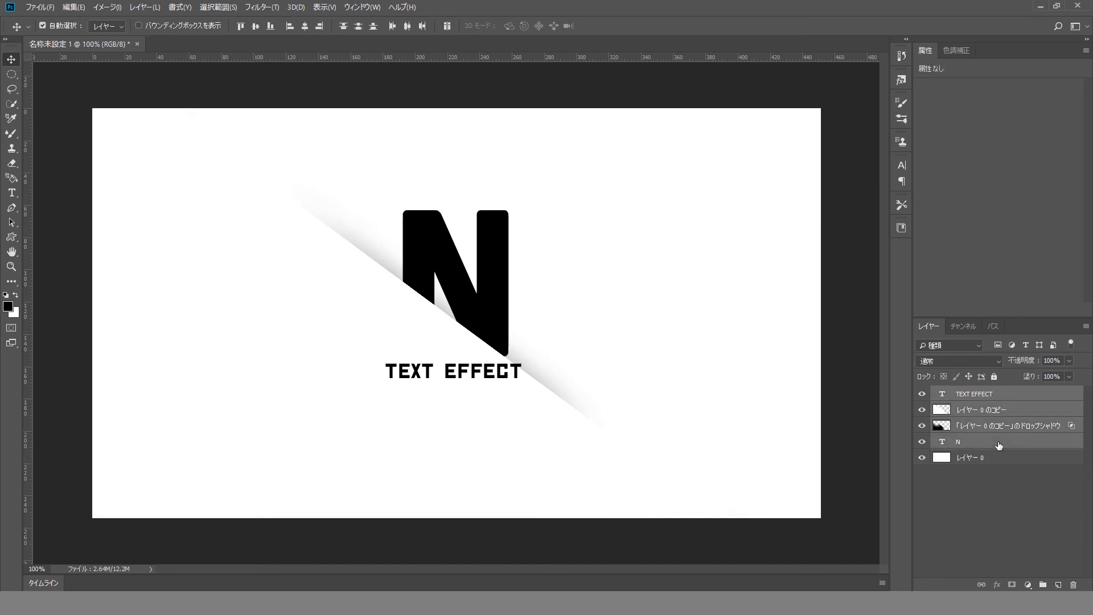
key("Down")
key("Down")
key("Down")
key("Down")
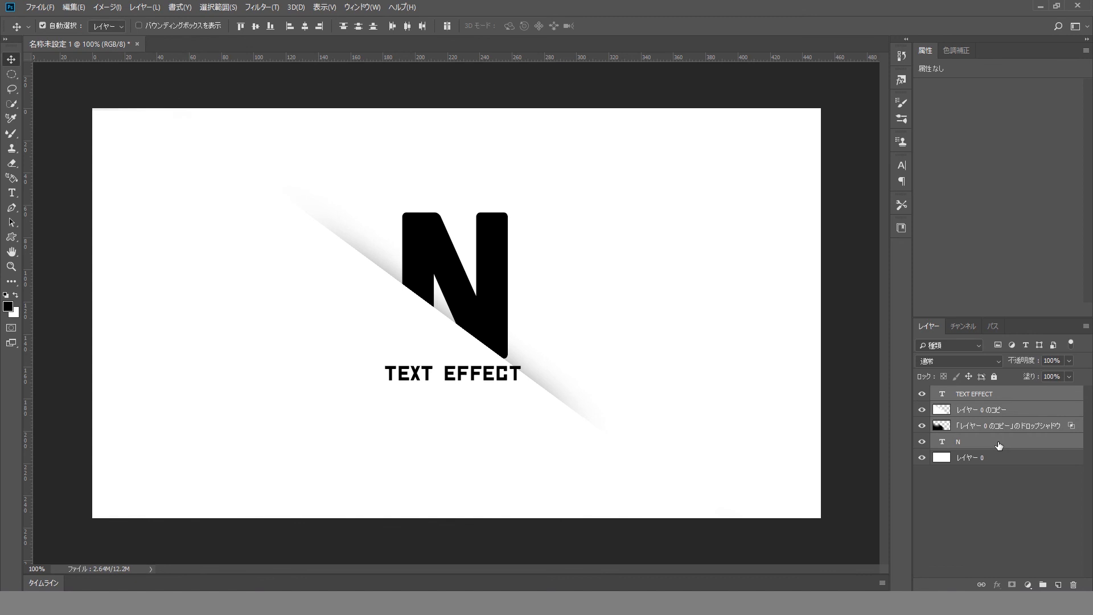
key("Down")
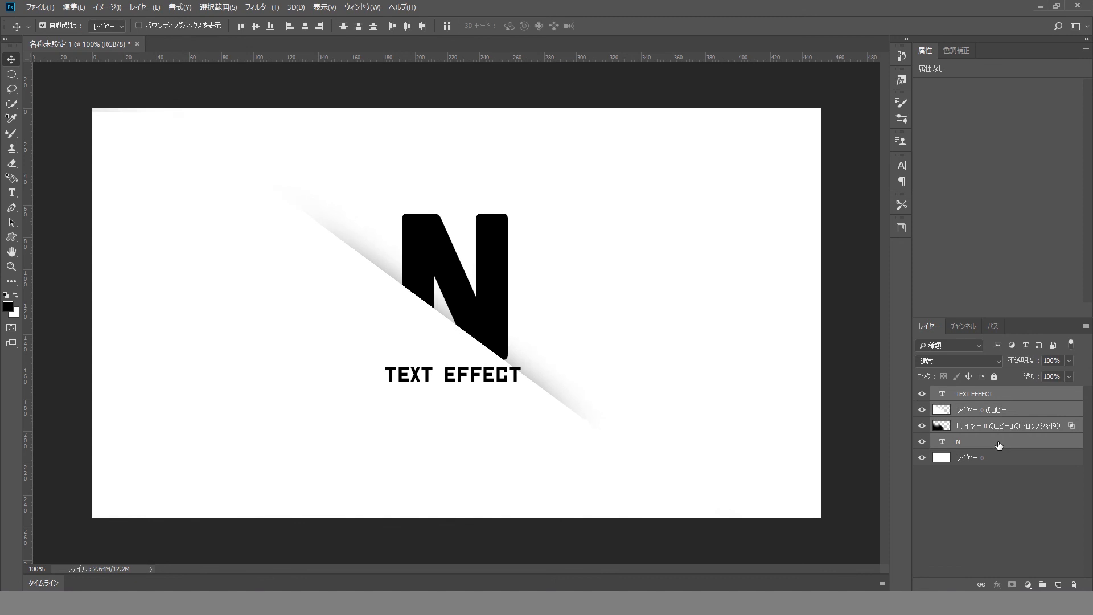
Create a new layer at the top of the stack and fill it with a mid grey foreground colour.
left_click(1047, 494)
left_click(1059, 585)
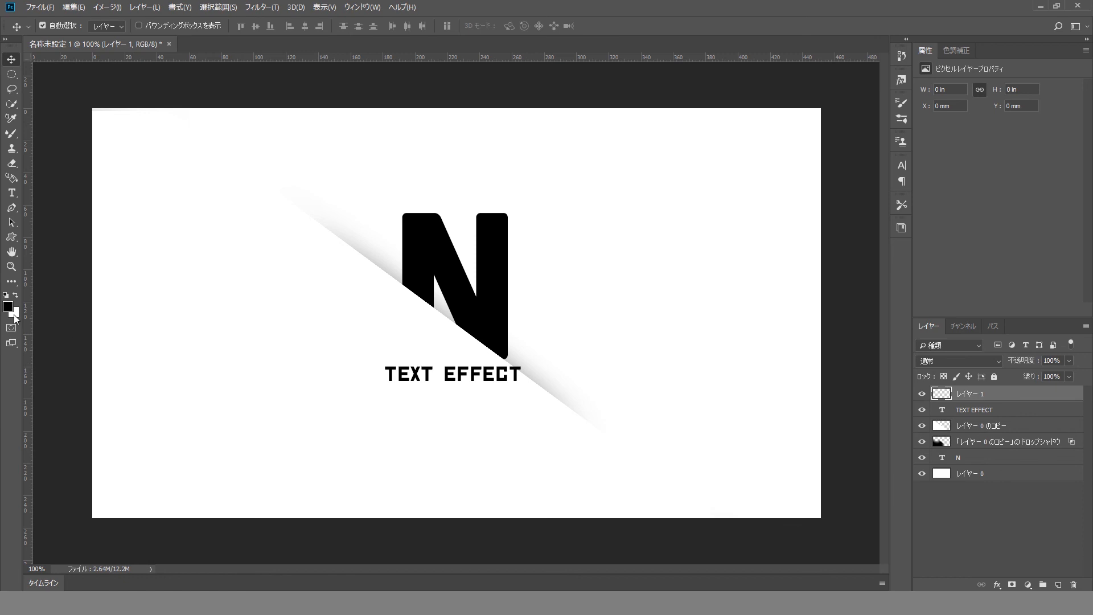
left_click(9, 307)
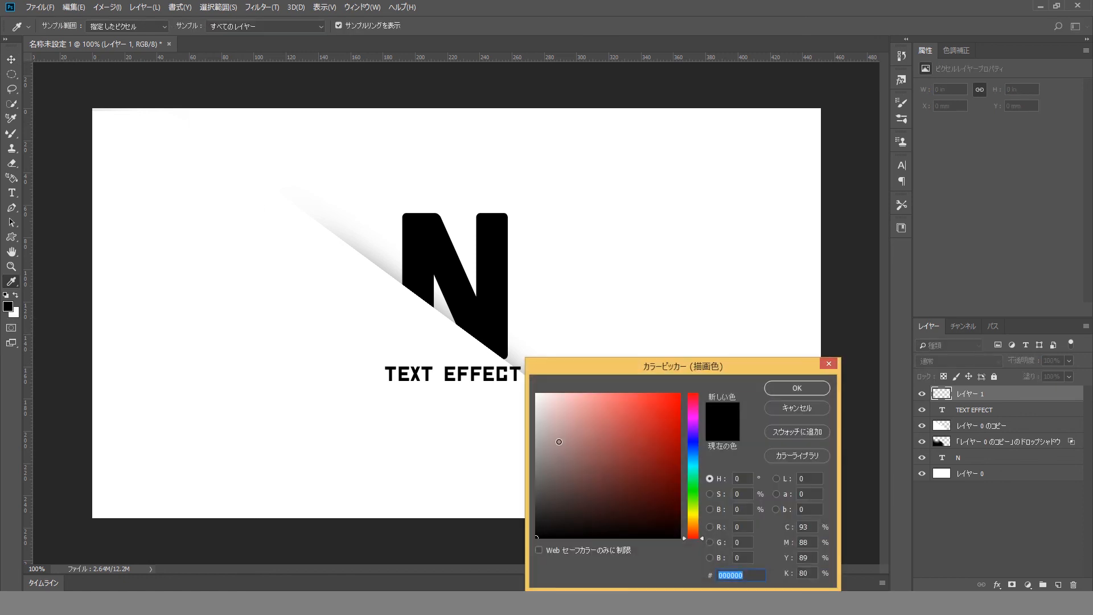
left_click_drag(560, 442, 504, 449)
left_click(797, 387)
key("v")
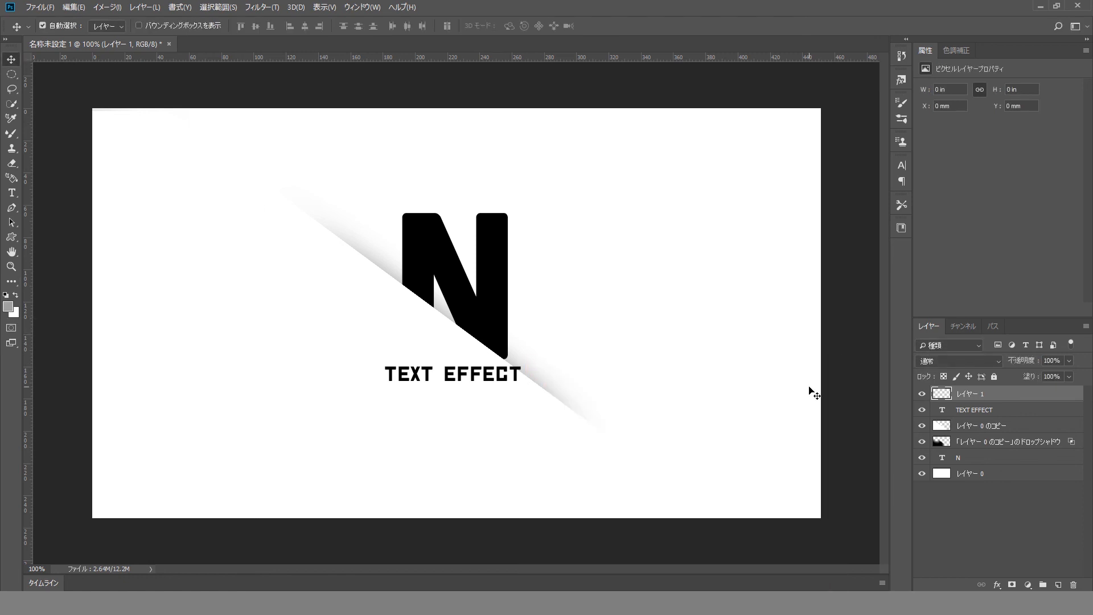
key("alt+BackSpace")
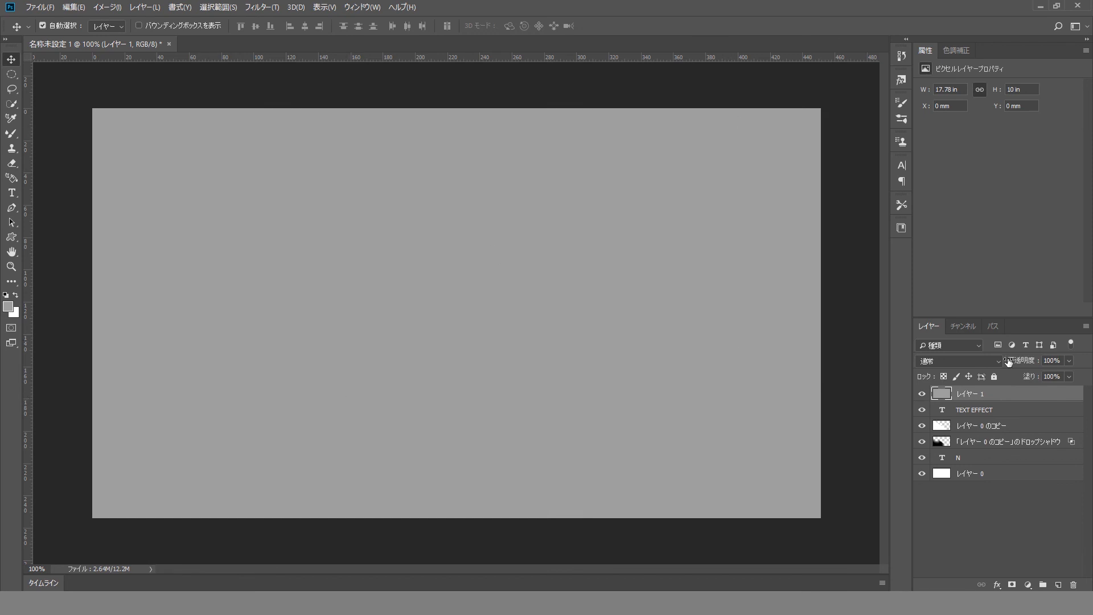
Add a layer mask to the grey layer and lower the layer's opacity to 29%.
left_click_drag(1037, 365, 1000, 367)
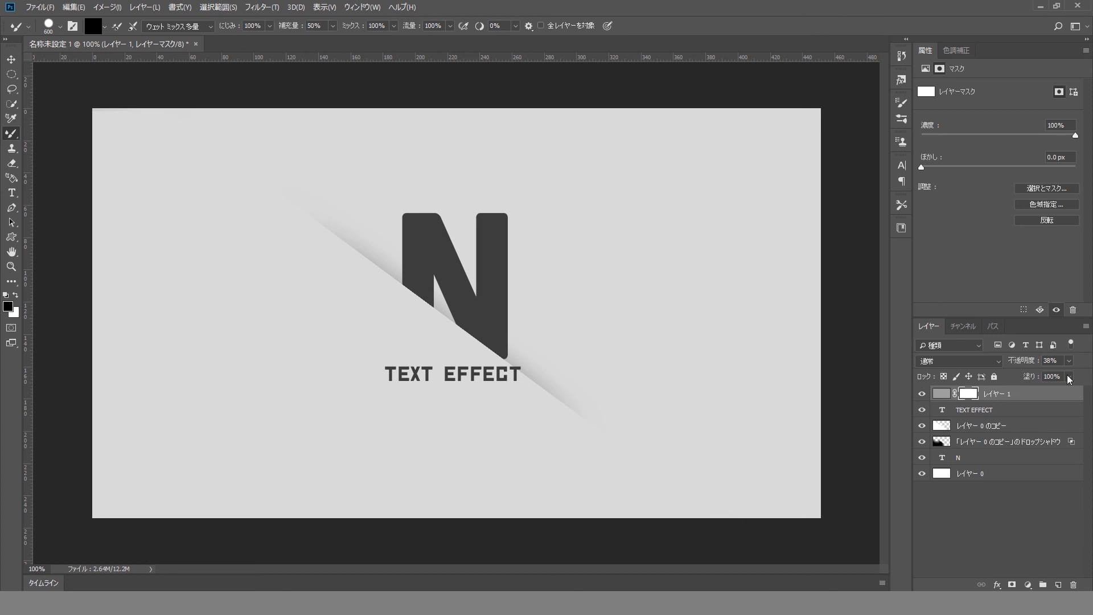
left_click_drag(1026, 365, 1023, 365)
Erase the centre of the grey layer's pixels with a soft 700 px Eraser, leaving a vignette around the canvas edges.
left_click(12, 163)
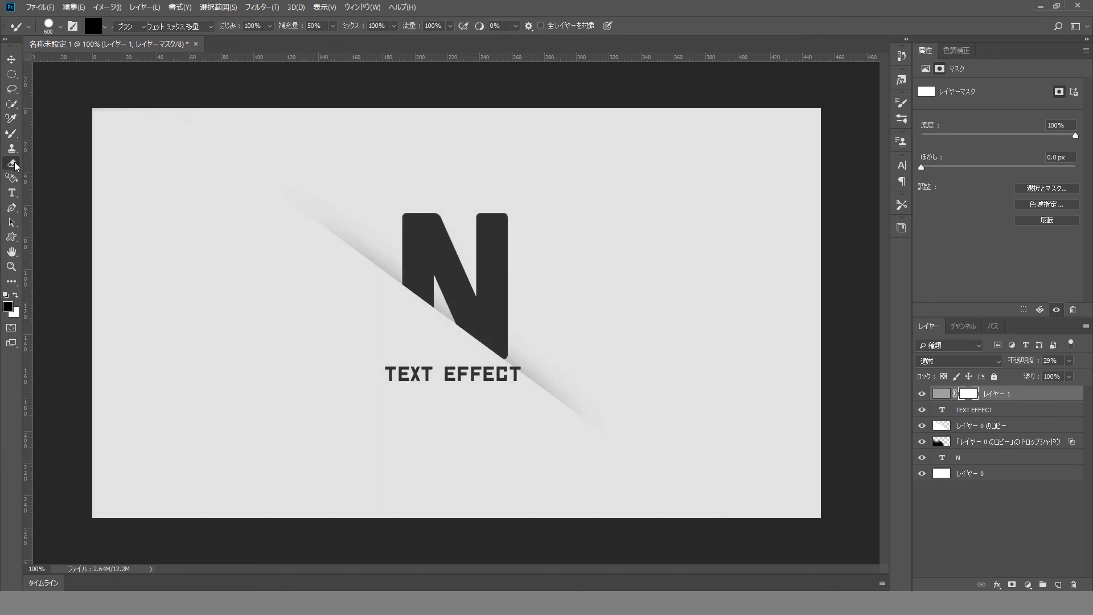
left_click(942, 394)
mouse_move(571, 337)
left_mouse_down()
mouse_move(388, 274)
mouse_move(556, 311)
left_mouse_up()
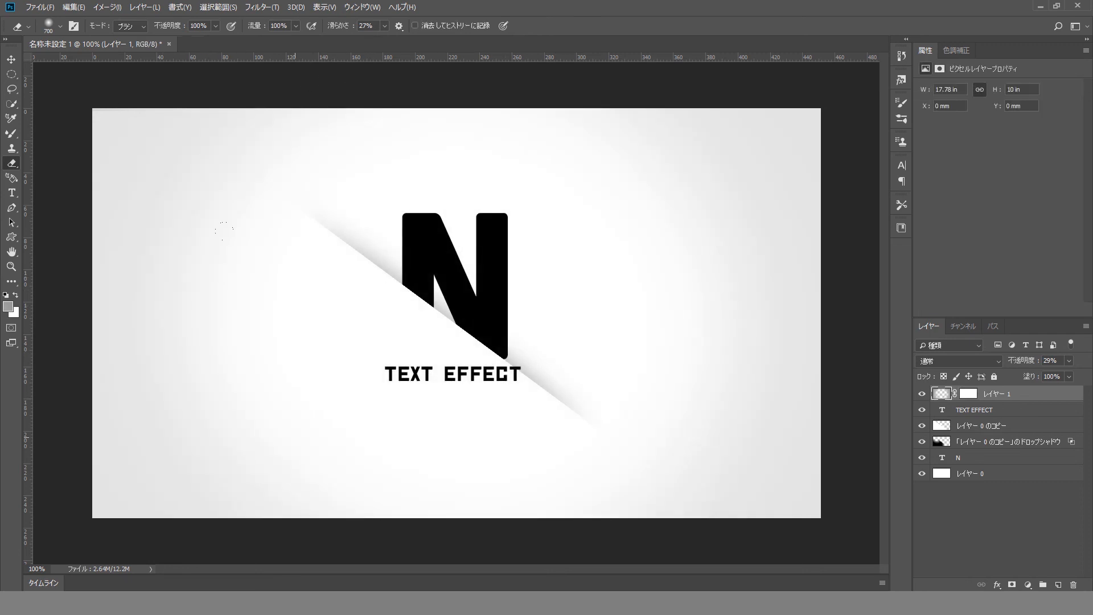